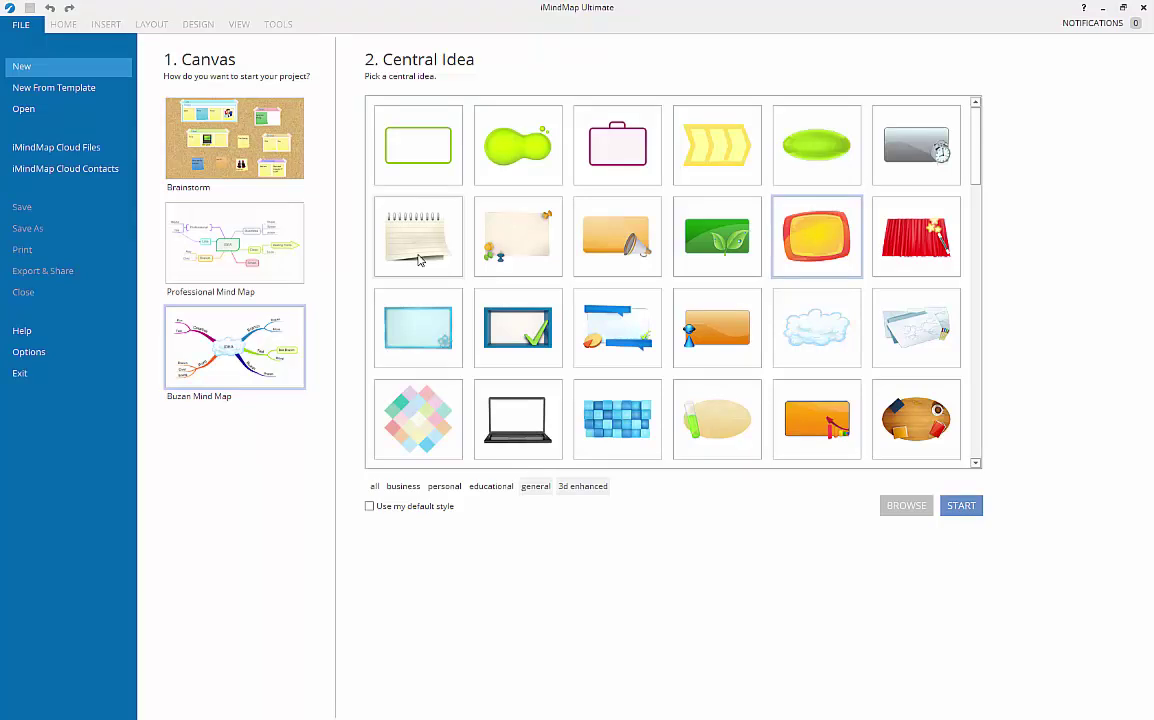
- Choose the Buzan Mind Map canvas with the red-and-yellow rounded central idea shape
{"action": "left_click", "coordinate": [248, 155]}
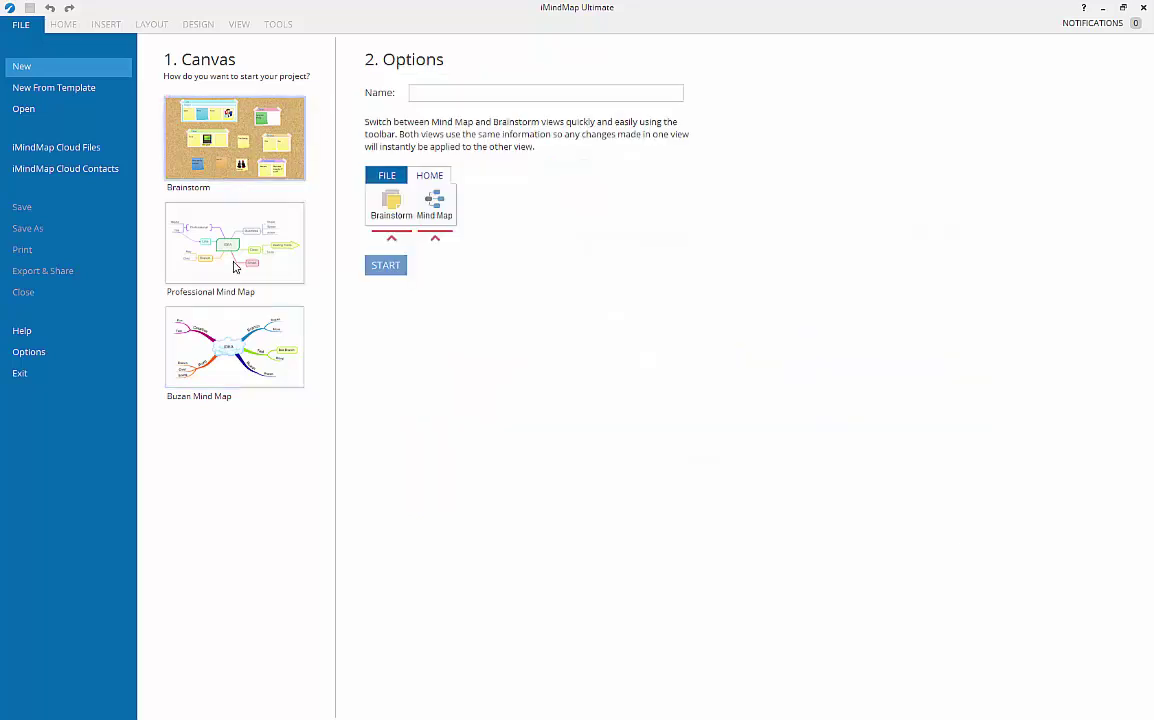
{"action": "left_click", "coordinate": [235, 267]}
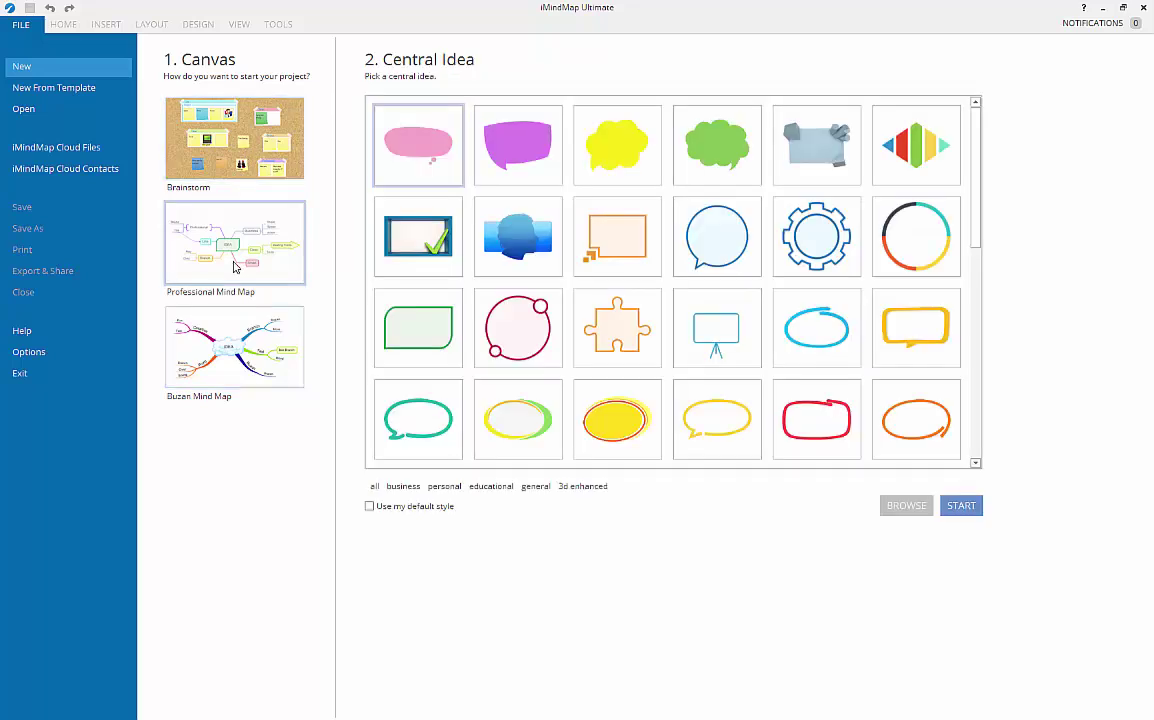
{"action": "left_click", "coordinate": [249, 372]}
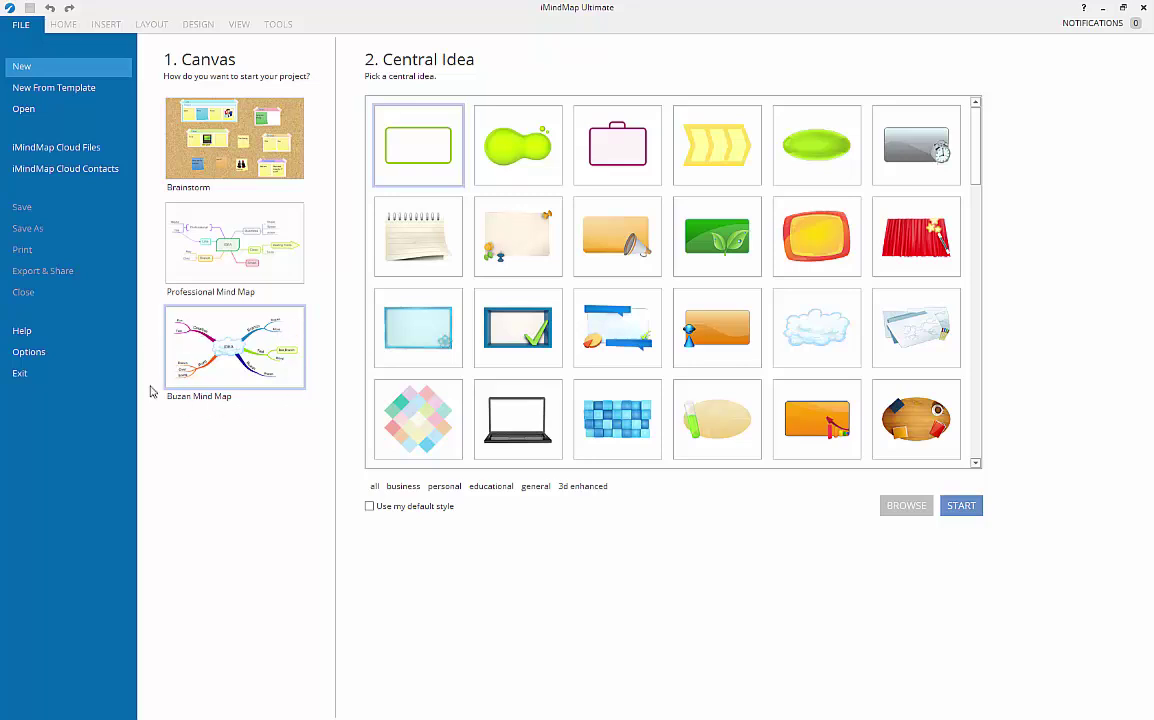
{"action": "left_click", "coordinate": [791, 229]}
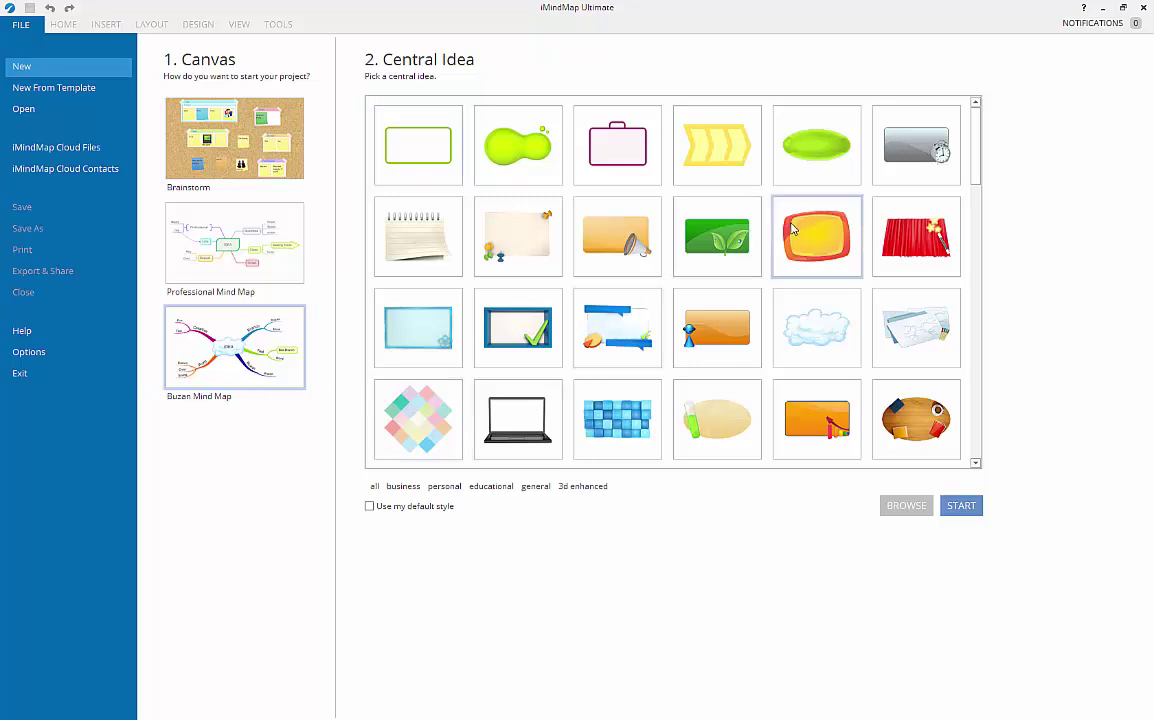
- Create the map and replace the central idea text with 'Getting' and 'Started' on two lines
{"action": "left_click", "coordinate": [961, 505]}
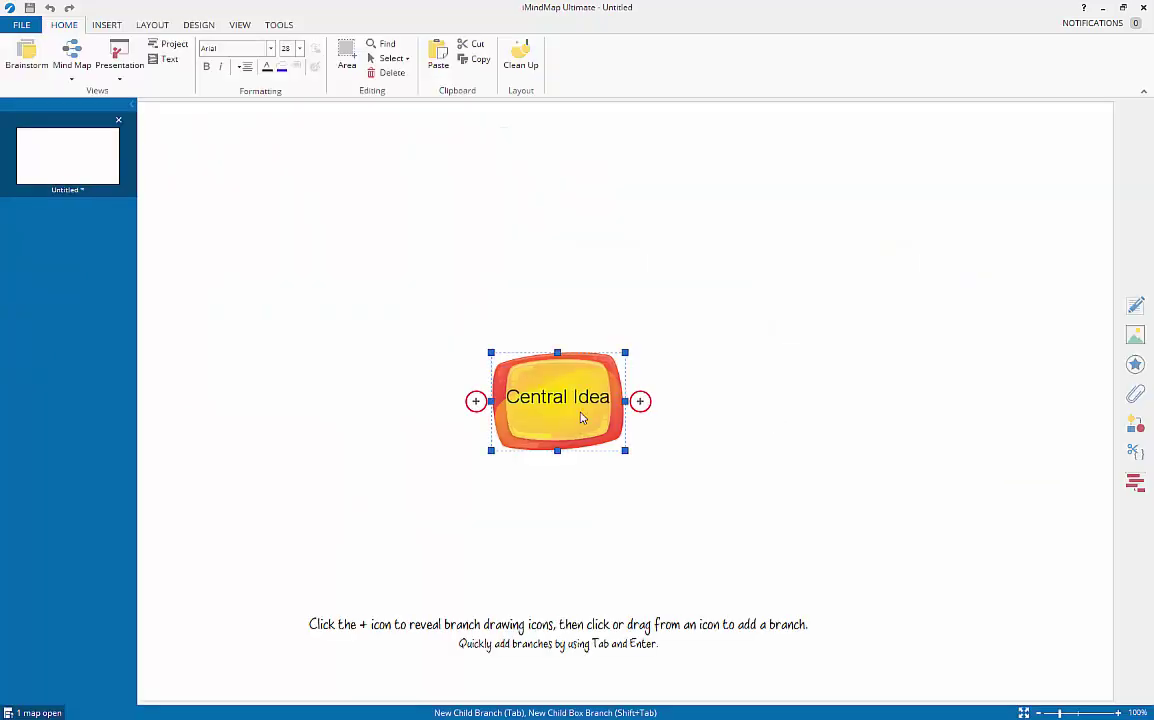
{"action": "left_click", "coordinate": [582, 417]}
{"action": "left_click_drag", "start_coordinate": [613, 340], "coordinate": [376, 348]}
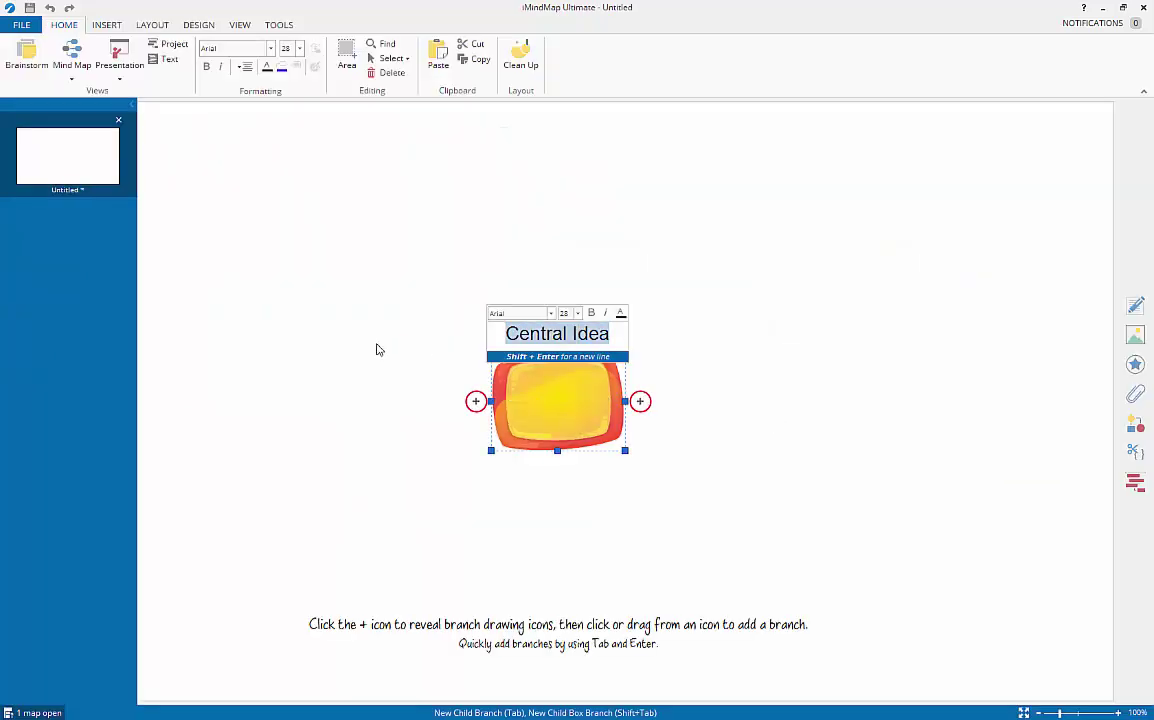
{"action": "type", "text": "Getting"}
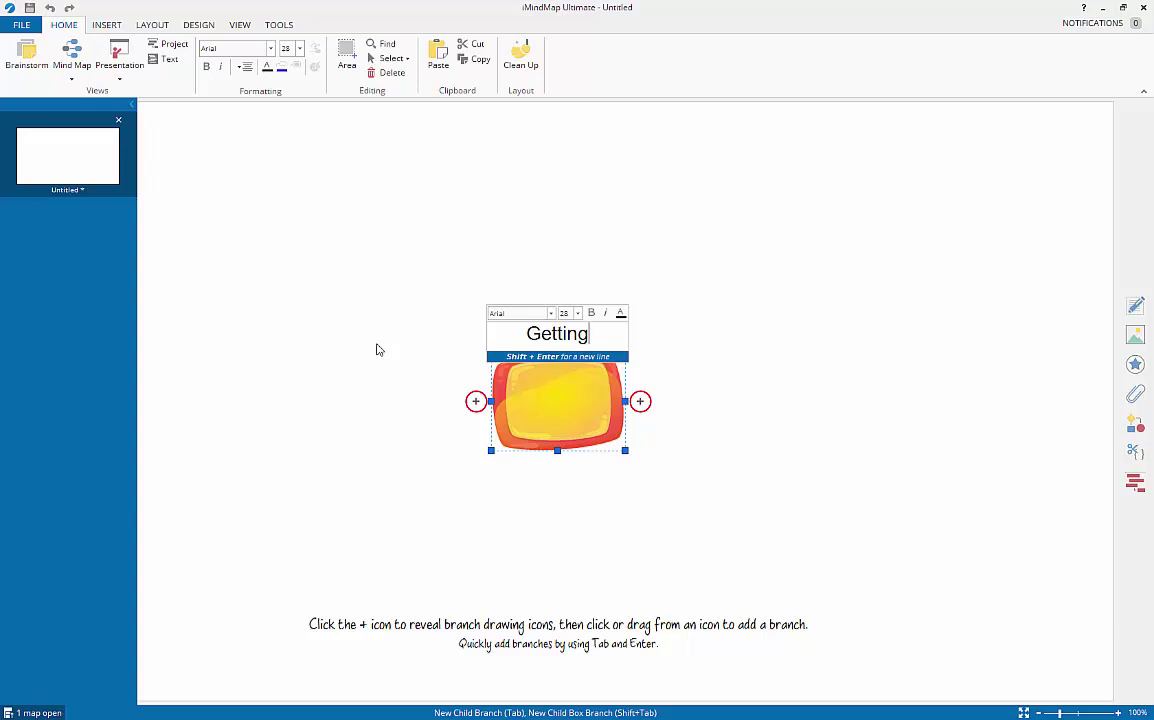
{"action": "key", "text": "shift+Return"}
{"action": "type", "text": "Started"}
{"action": "left_click", "coordinate": [636, 393]}
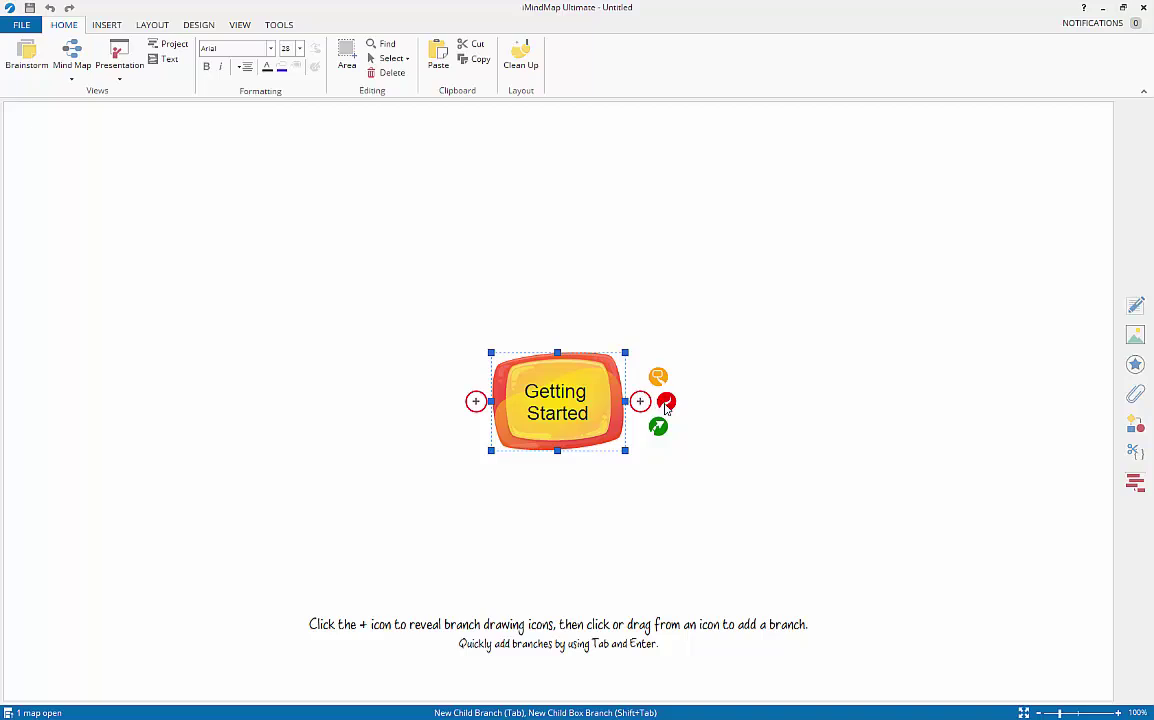
- Draw a curved blue branch to the upper right and a green box branch to the lower right
{"action": "left_click_drag", "start_coordinate": [666, 406], "coordinate": [779, 284]}
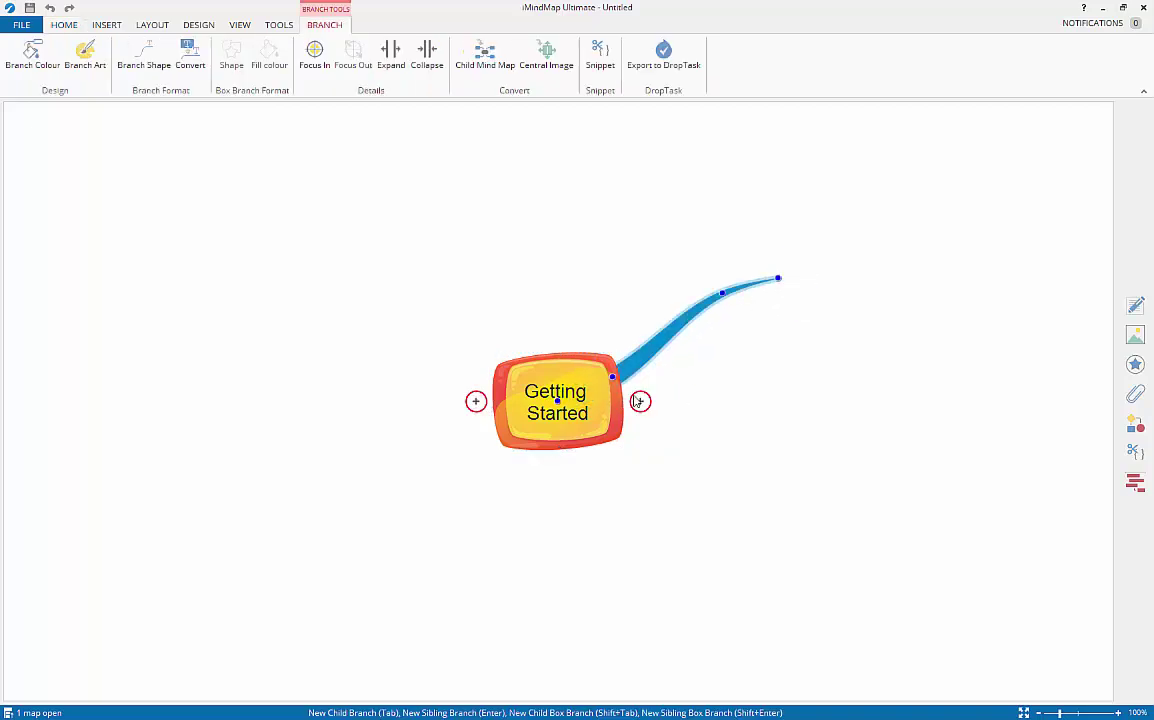
{"action": "mouse_move", "coordinate": [659, 383]}
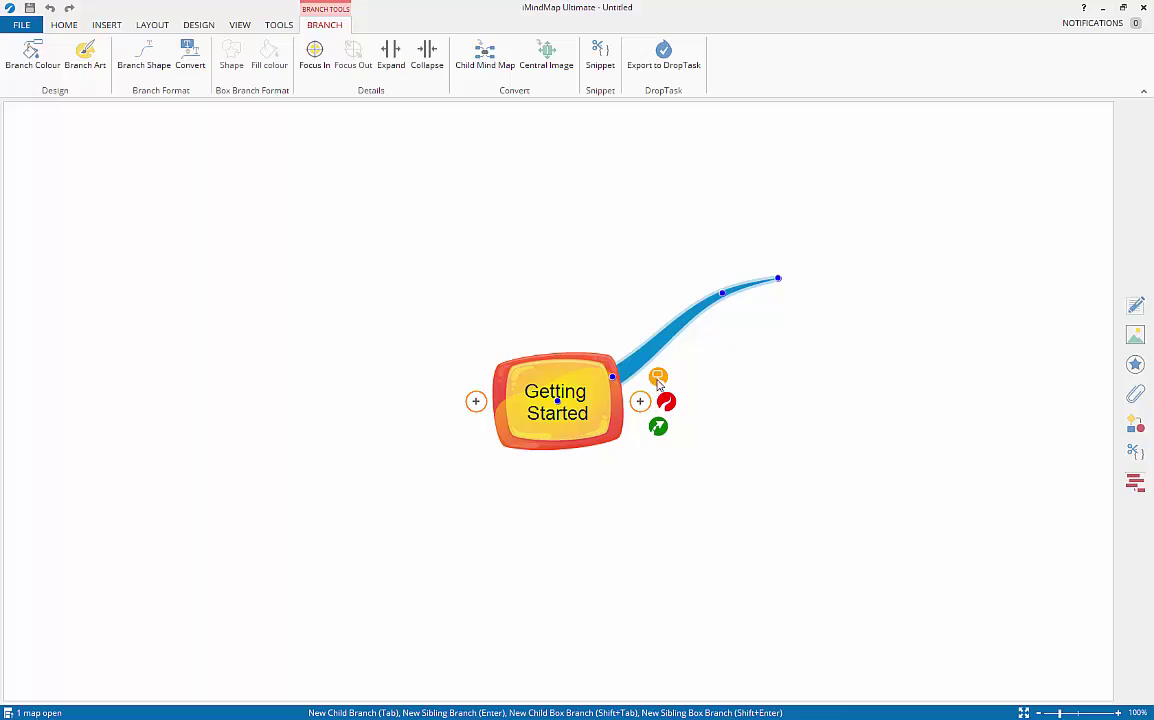
{"action": "left_click_drag", "start_coordinate": [658, 426], "coordinate": [806, 512]}
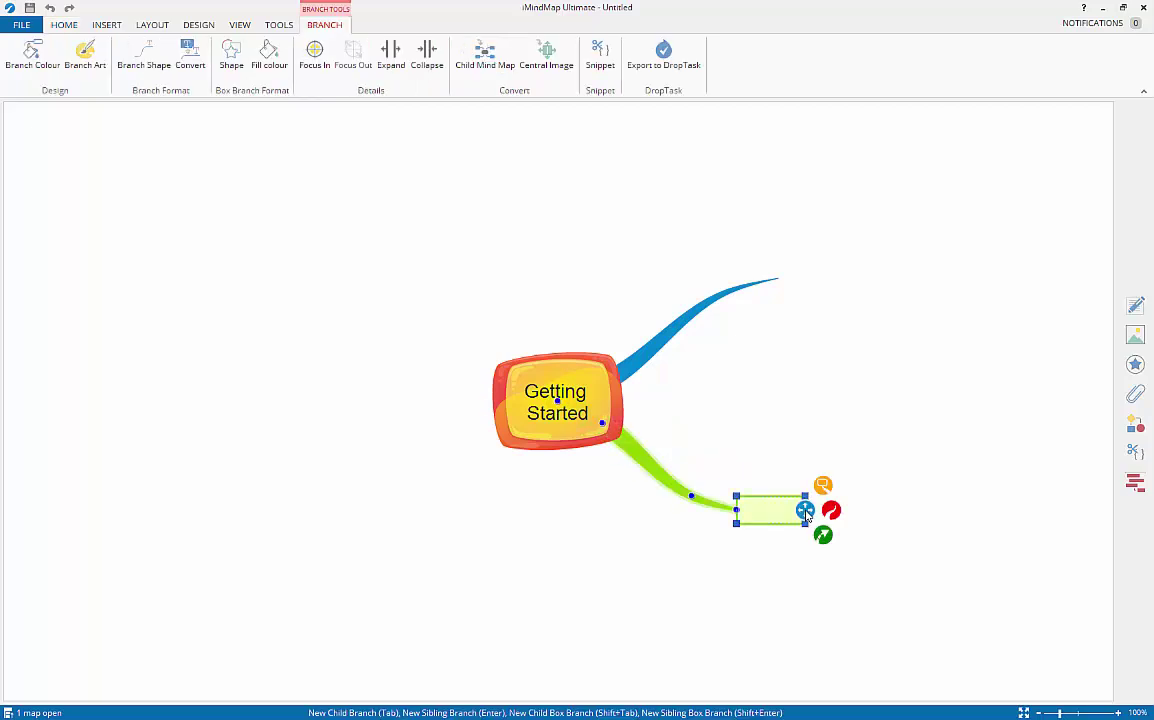
{"action": "mouse_move", "coordinate": [474, 401]}
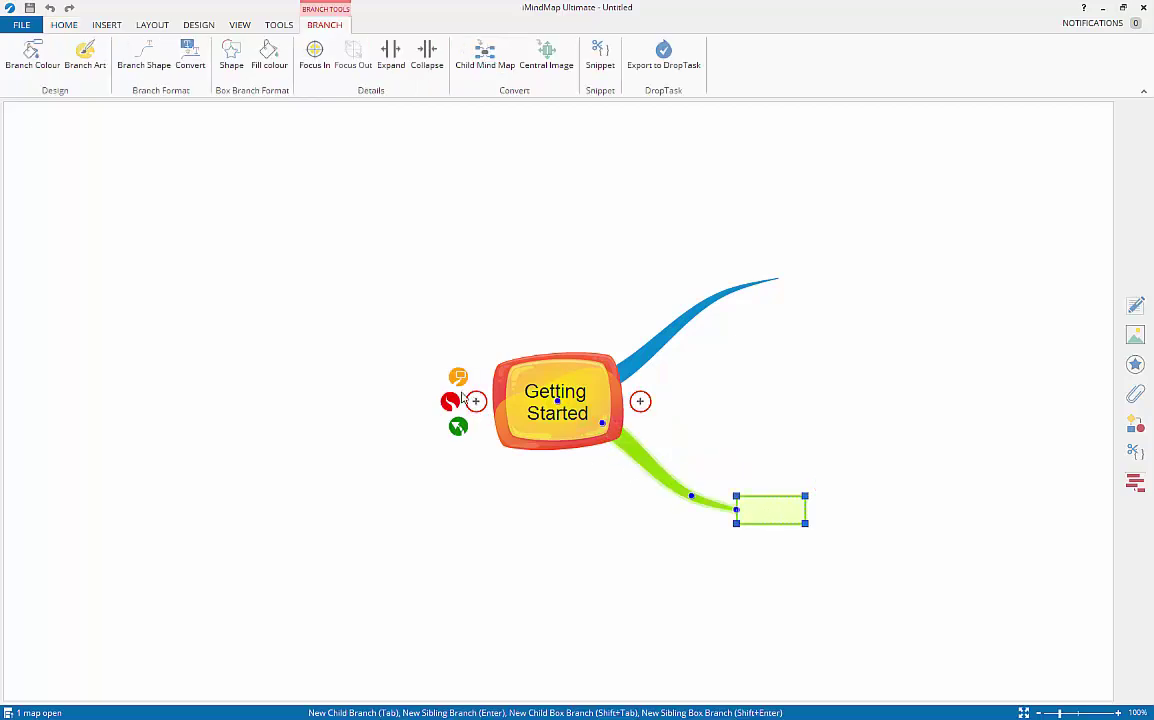
{"action": "mouse_move", "coordinate": [833, 540]}
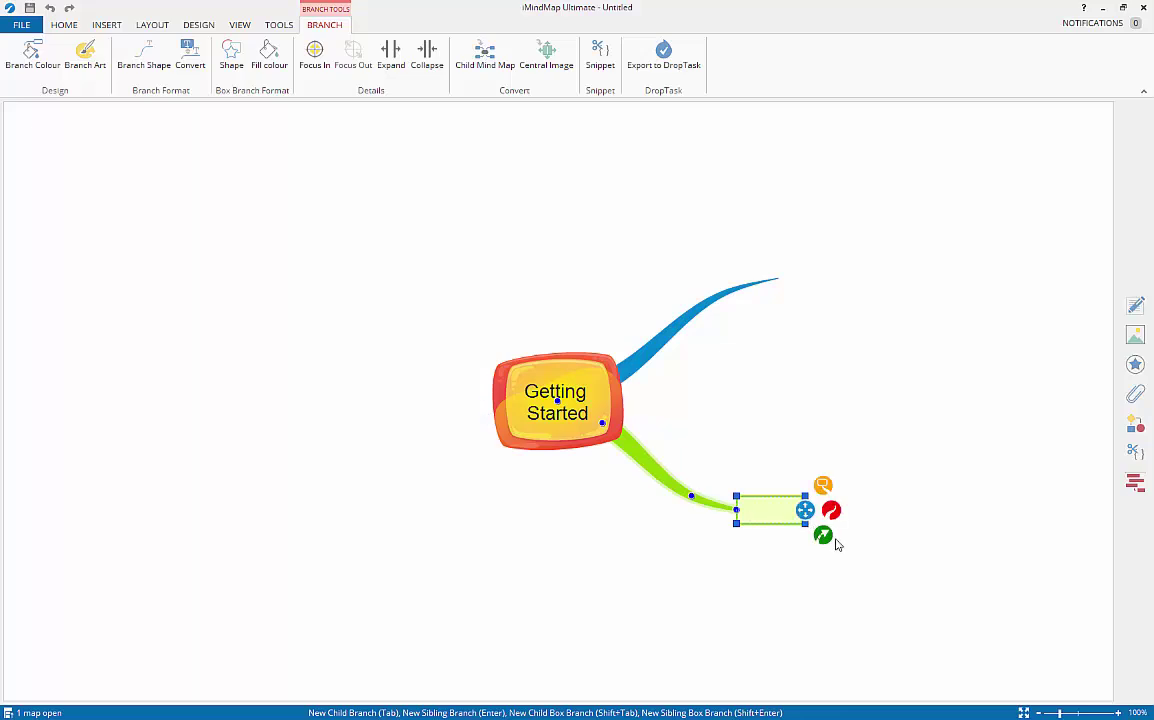
{"action": "left_click", "coordinate": [765, 284]}
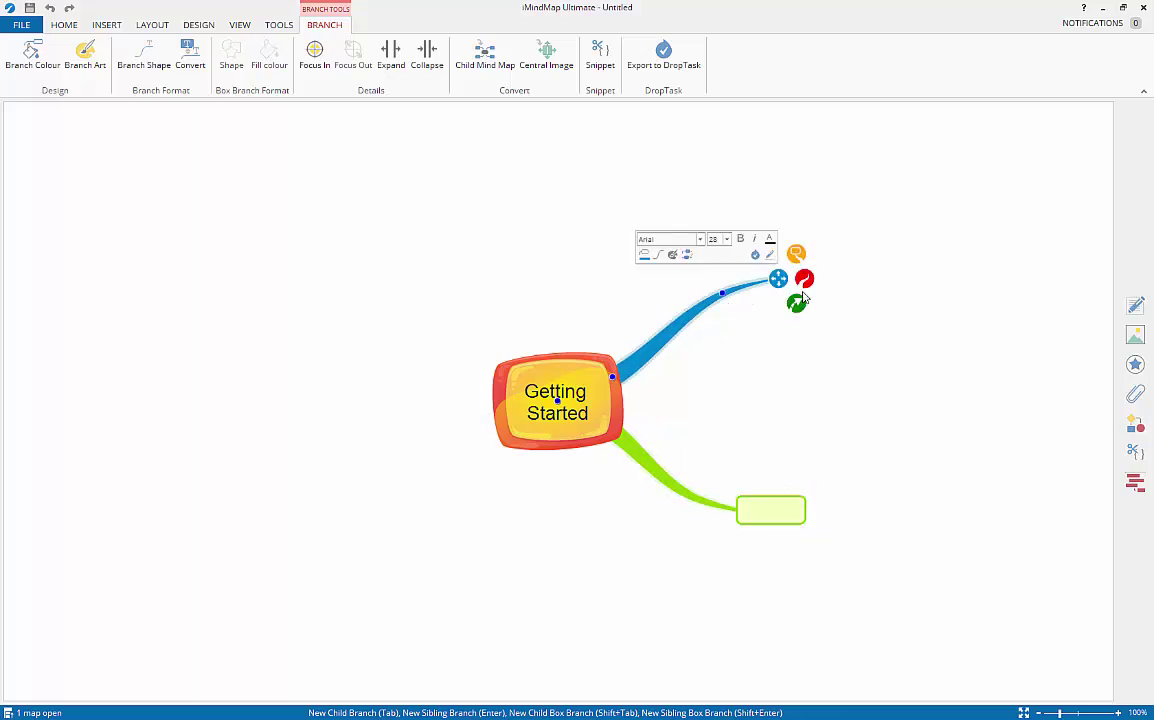
- Connect the blue branch tip to the green box with a dashed relationship line
{"action": "left_click_drag", "start_coordinate": [799, 312], "coordinate": [742, 517]}
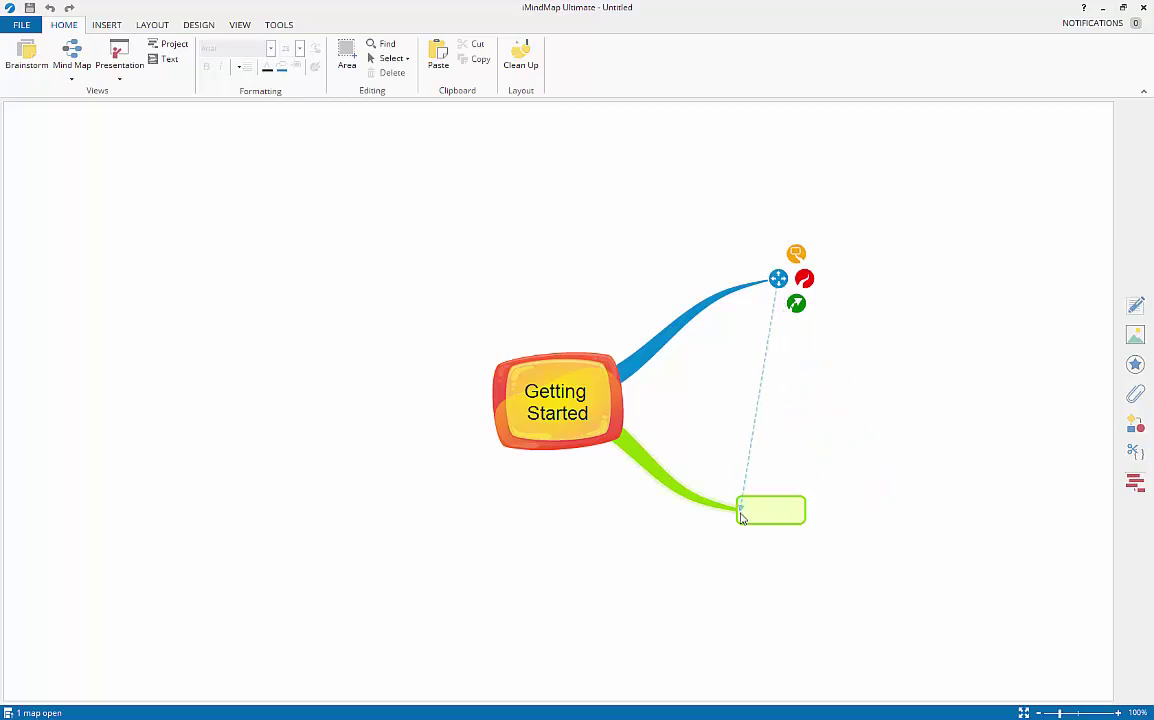
{"action": "left_click", "coordinate": [858, 580]}
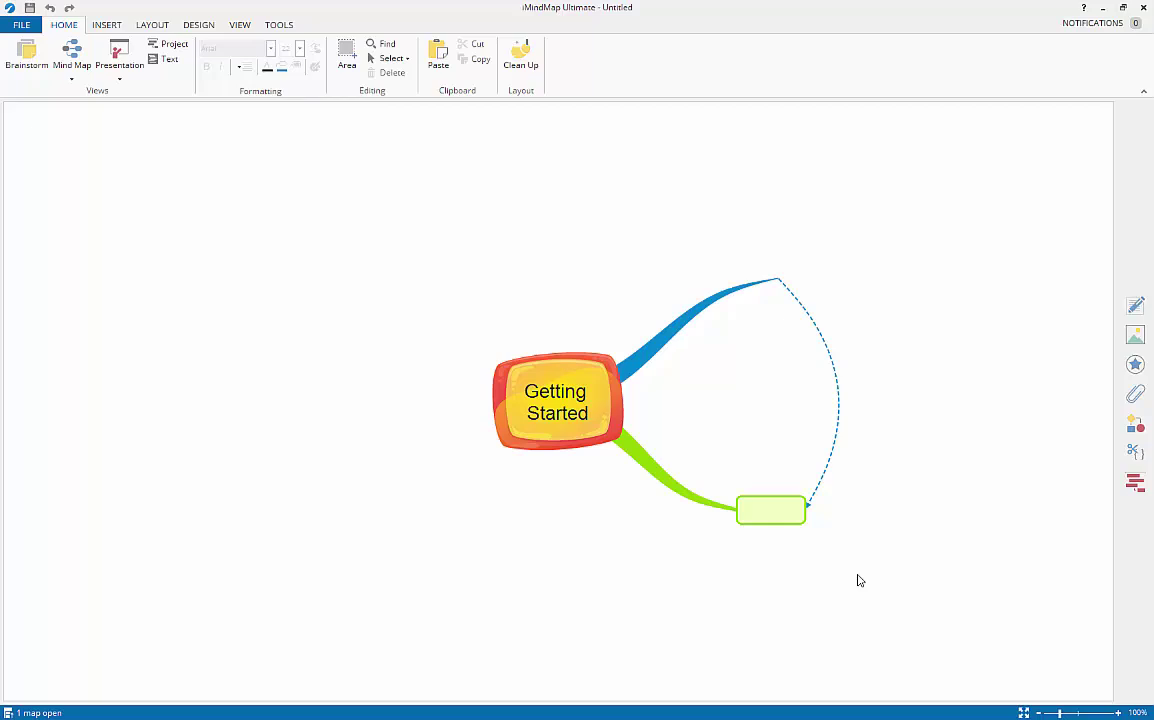
- Move the blue branch's end up and left and bend it into an S-curve
{"action": "mouse_move", "coordinate": [778, 283]}
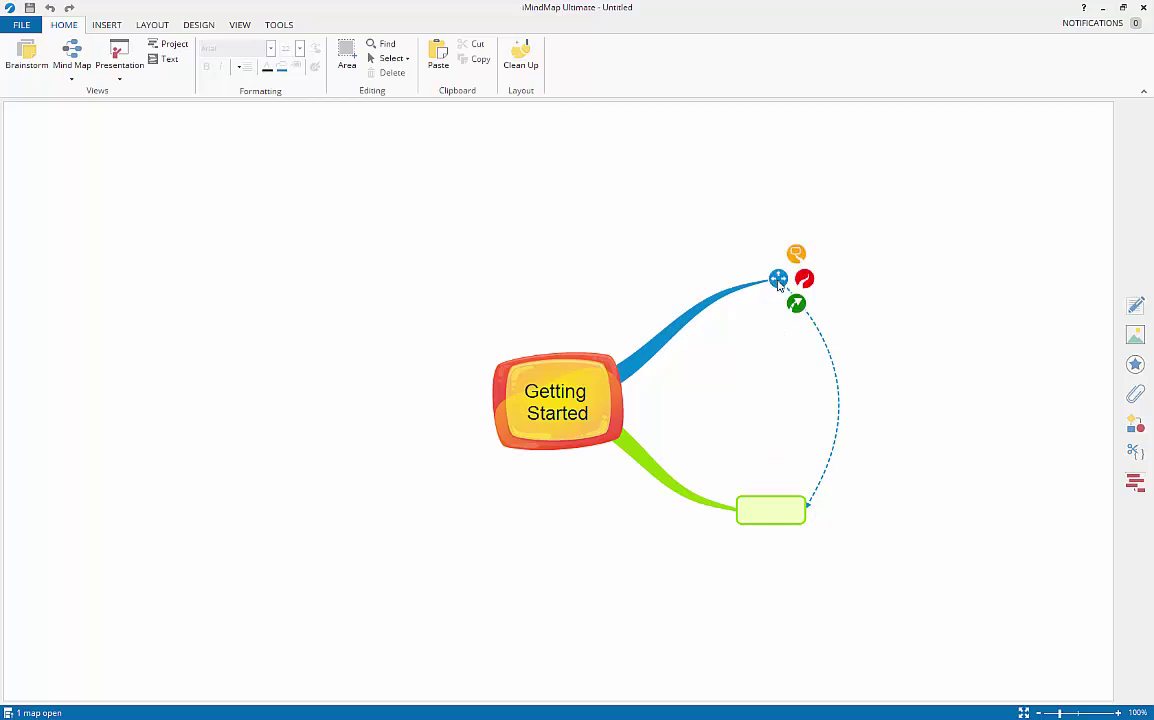
{"action": "left_click_drag", "start_coordinate": [778, 283], "coordinate": [748, 362]}
{"action": "mouse_move", "coordinate": [603, 398]}
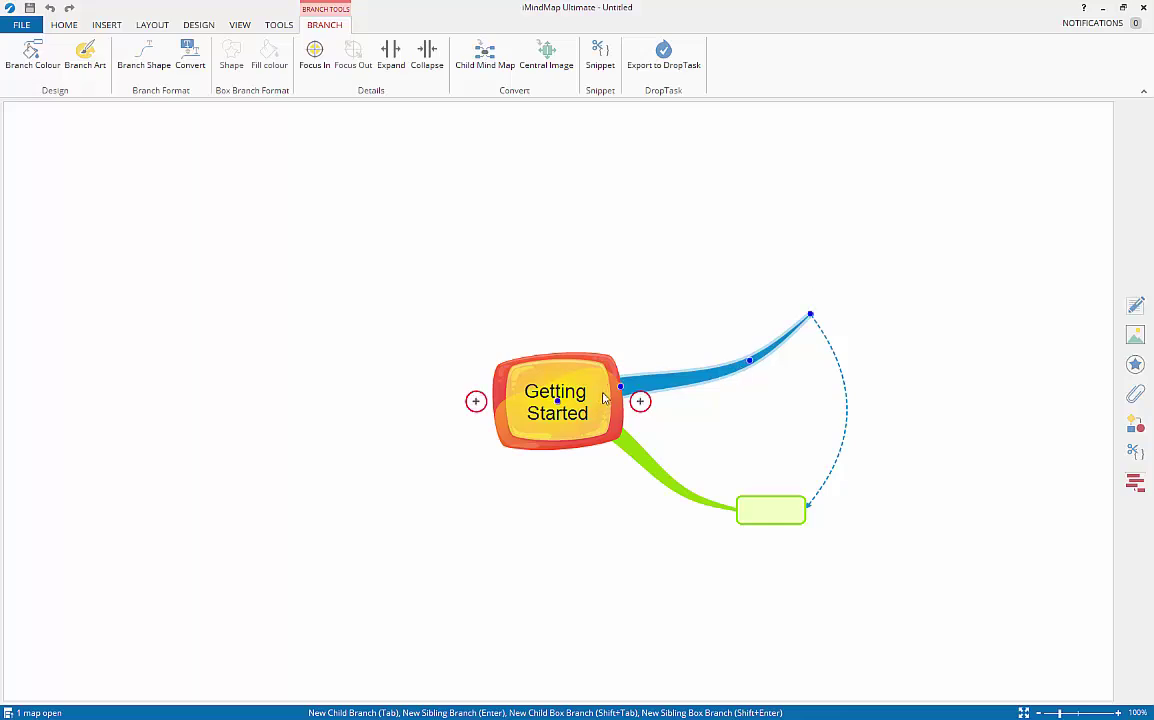
{"action": "left_click_drag", "start_coordinate": [620, 390], "coordinate": [641, 331]}
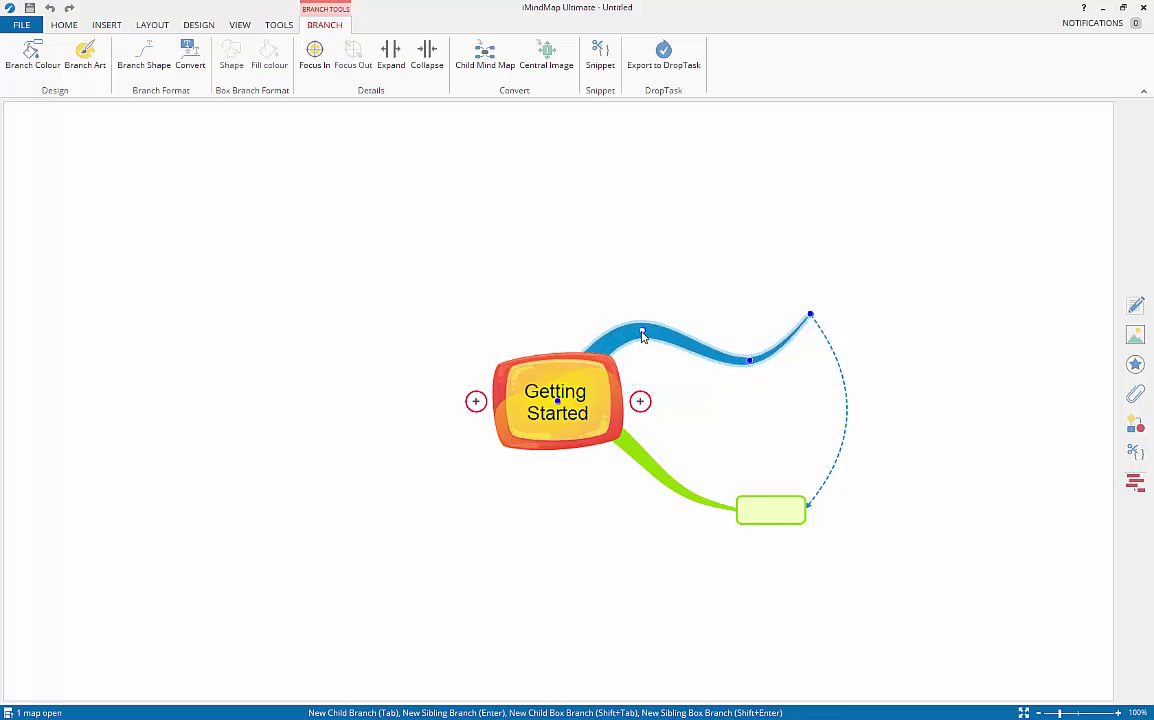
{"action": "left_click", "coordinate": [710, 425]}
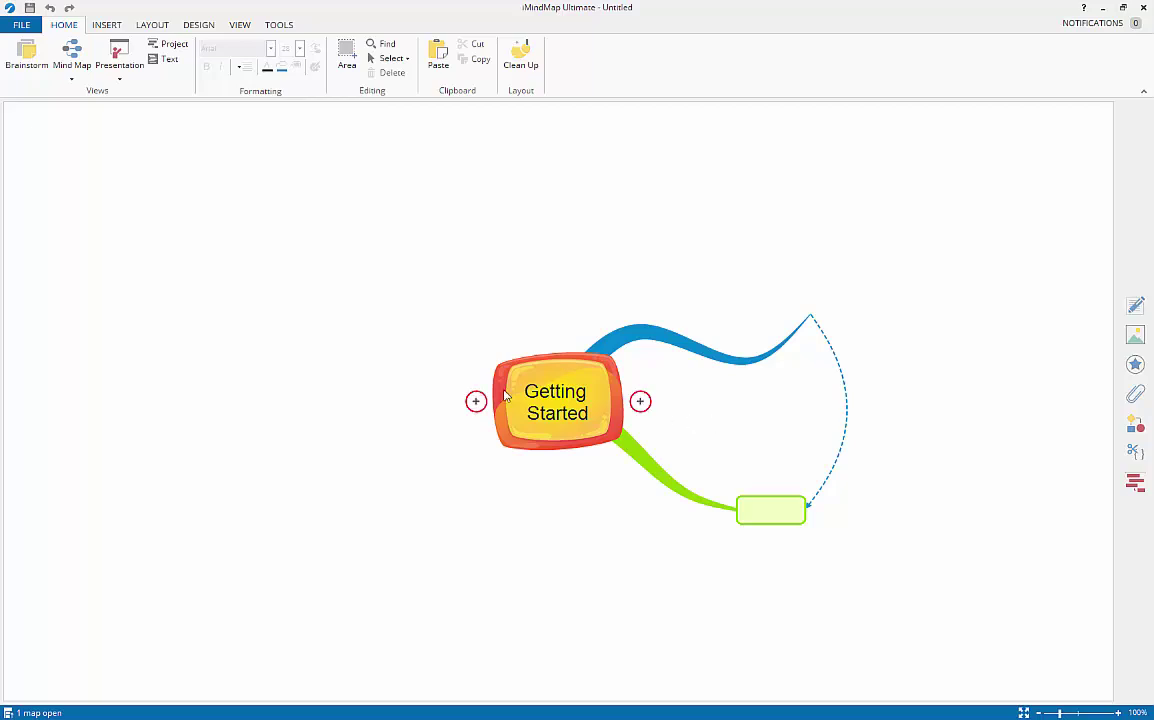
- Draw an orange branch to the upper left and a magenta branch to the lower left
{"action": "left_click_drag", "start_coordinate": [474, 399], "coordinate": [346, 306]}
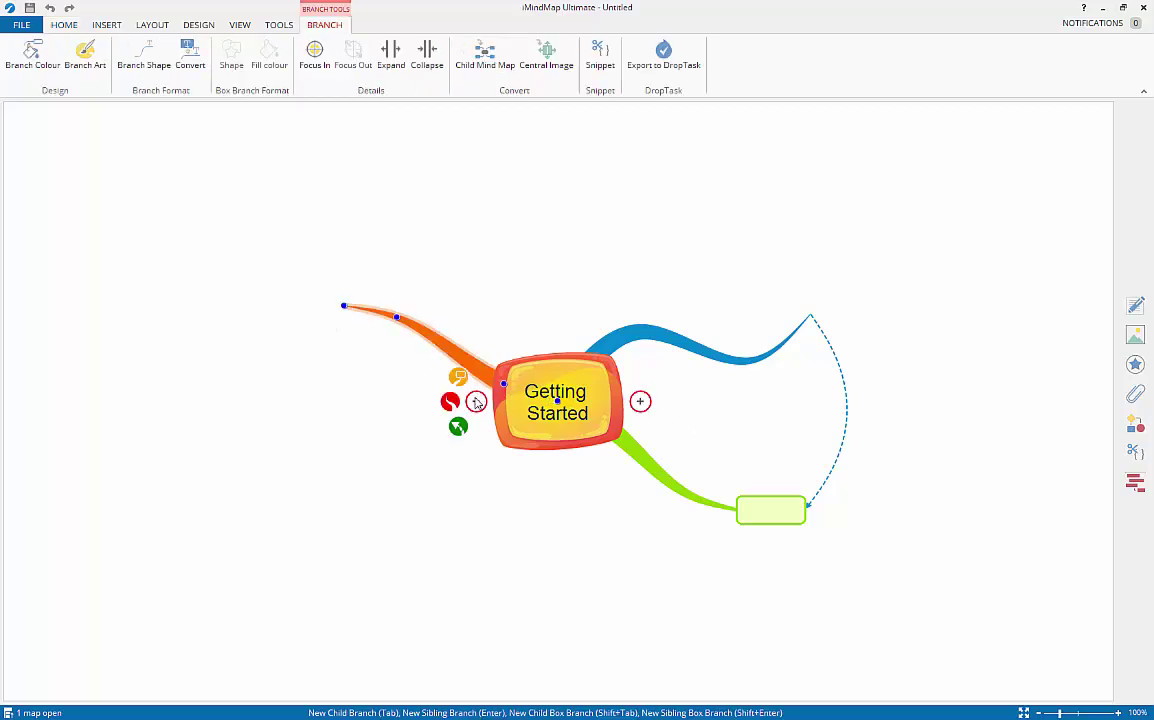
{"action": "left_click_drag", "start_coordinate": [476, 399], "coordinate": [380, 493]}
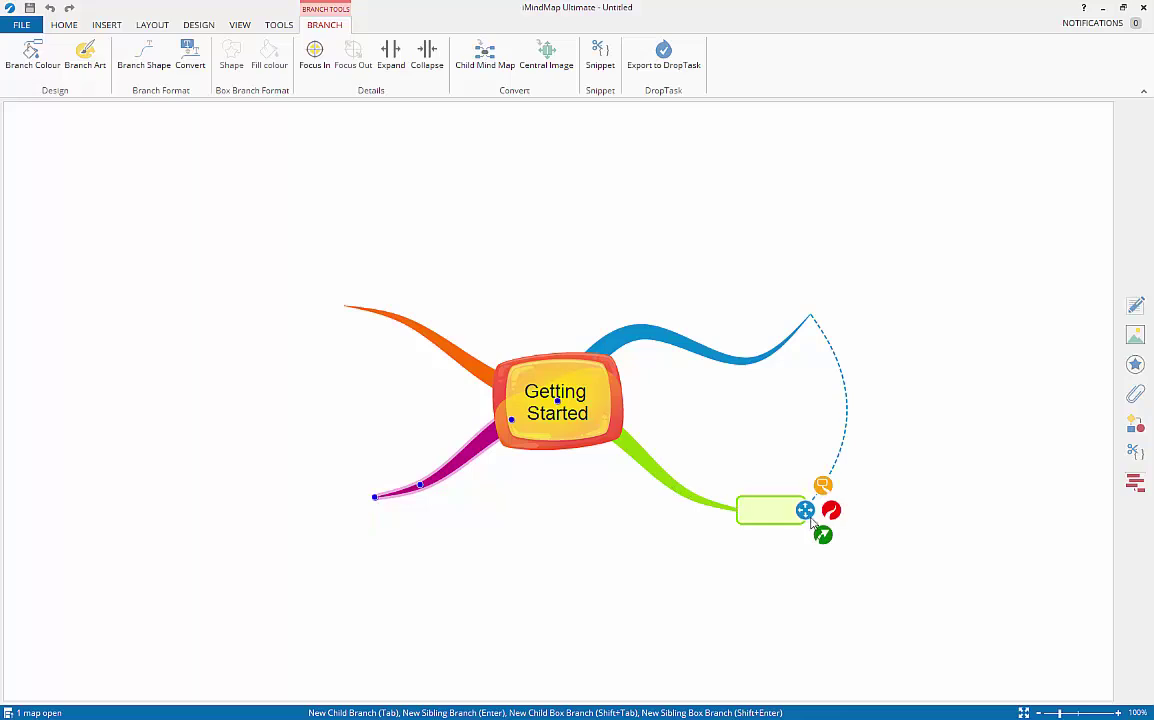
{"action": "left_click", "coordinate": [852, 497]}
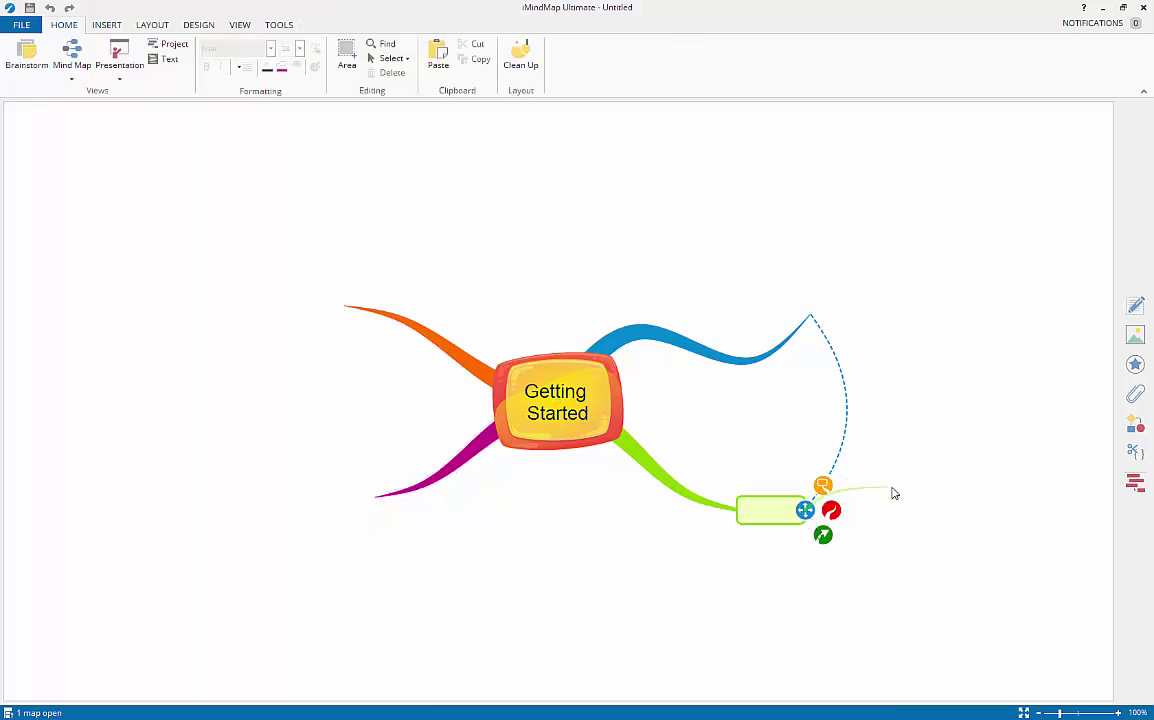
- Add two thin sub-branches off the green box, extending right and down-right
{"action": "left_click", "coordinate": [891, 492]}
{"action": "left_click", "coordinate": [892, 574]}
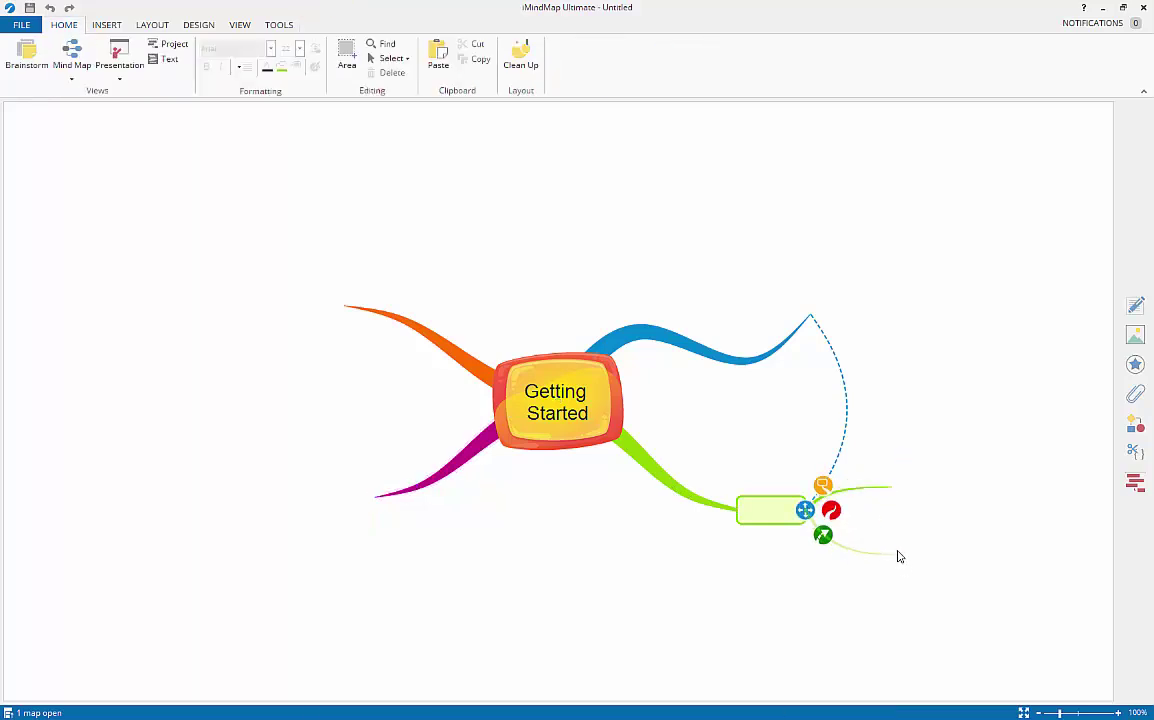
{"action": "left_click", "coordinate": [899, 553]}
{"action": "left_click", "coordinate": [758, 596]}
- Nudge the green box slightly up and right and select its lower sub-branch
{"action": "left_click", "coordinate": [806, 514]}
{"action": "left_click_drag", "start_coordinate": [806, 514], "coordinate": [815, 508]}
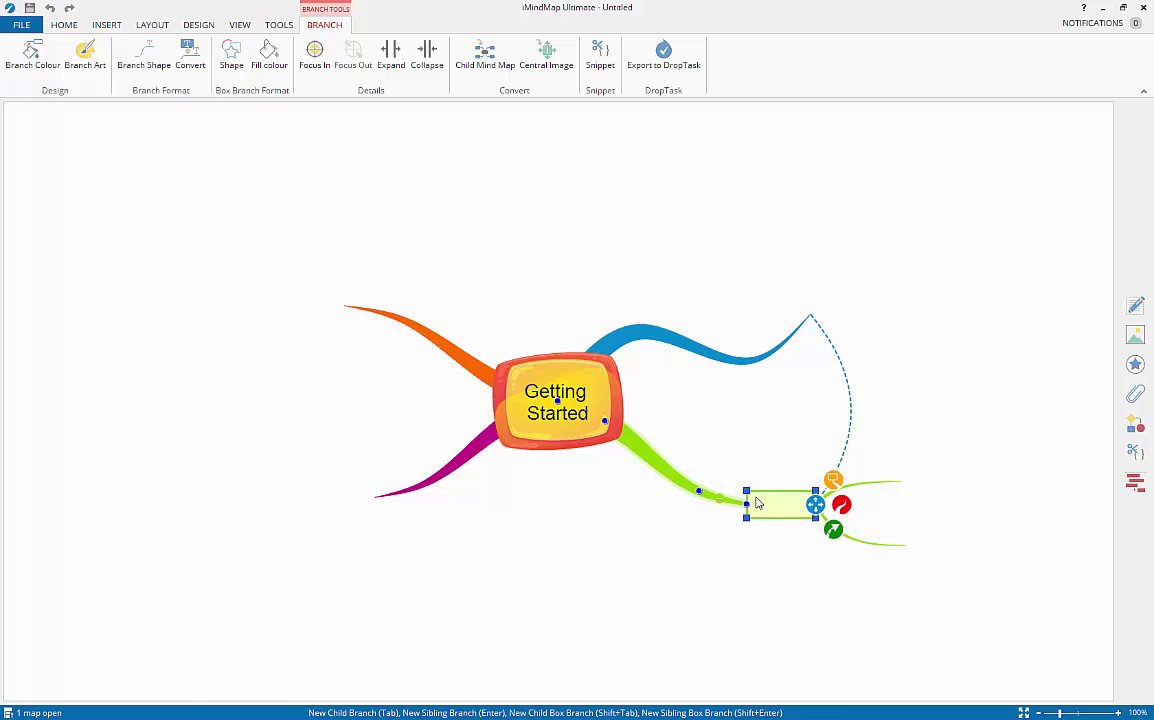
{"action": "left_click", "coordinate": [858, 539]}
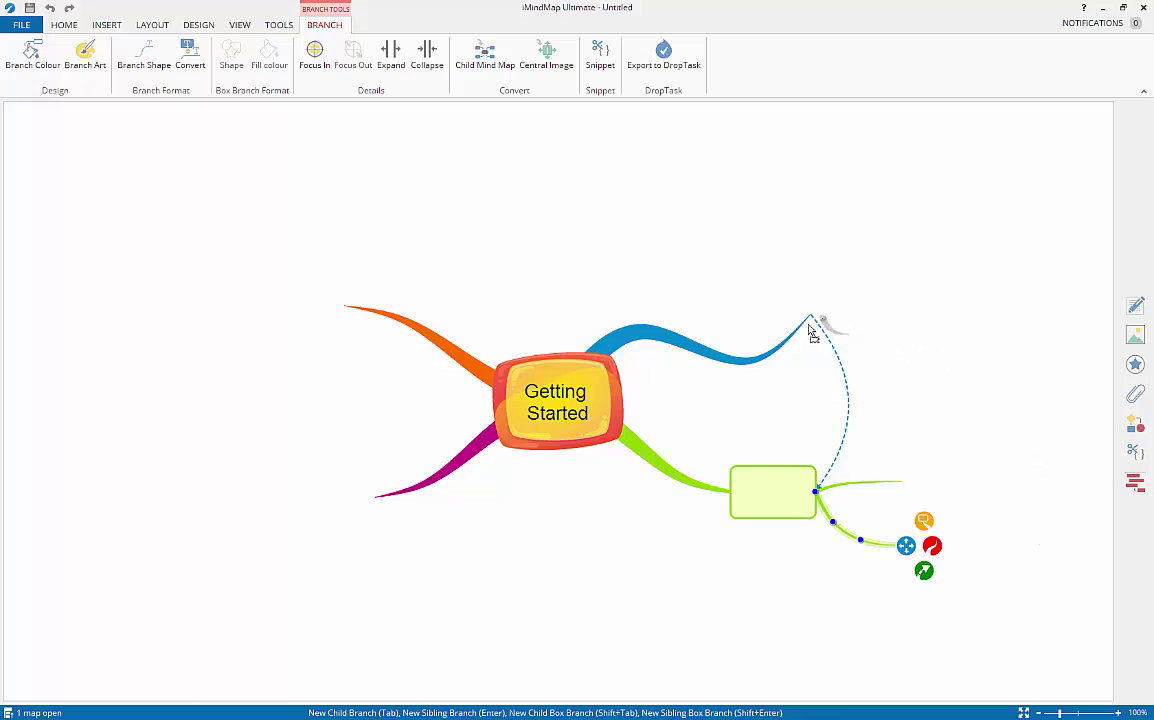
- Draw a sub-branch from the blue branch's tip and curve its end upward
{"action": "mouse_move", "coordinate": [808, 335]}
{"action": "left_mouse_down"}
{"action": "mouse_move", "coordinate": [899, 373]}
{"action": "mouse_move", "coordinate": [930, 360]}
{"action": "mouse_move", "coordinate": [920, 336]}
{"action": "mouse_move", "coordinate": [850, 336]}
{"action": "left_mouse_up"}
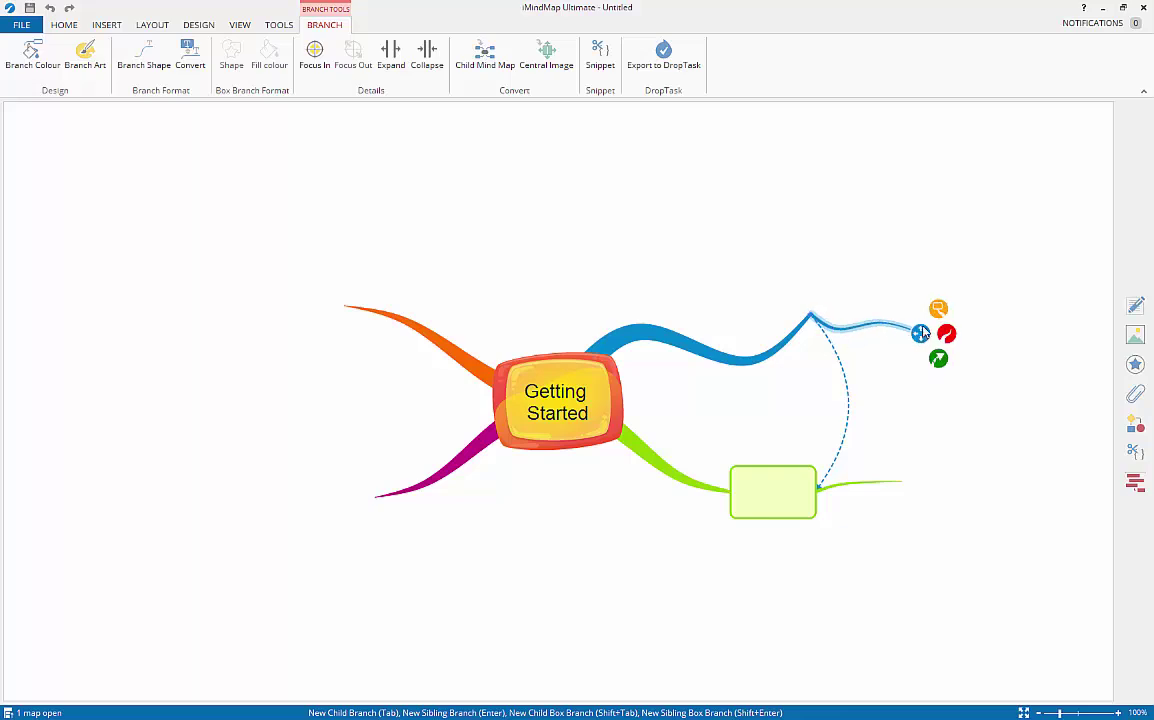
{"action": "left_click_drag", "start_coordinate": [919, 338], "coordinate": [898, 302]}
{"action": "left_click", "coordinate": [842, 327]}
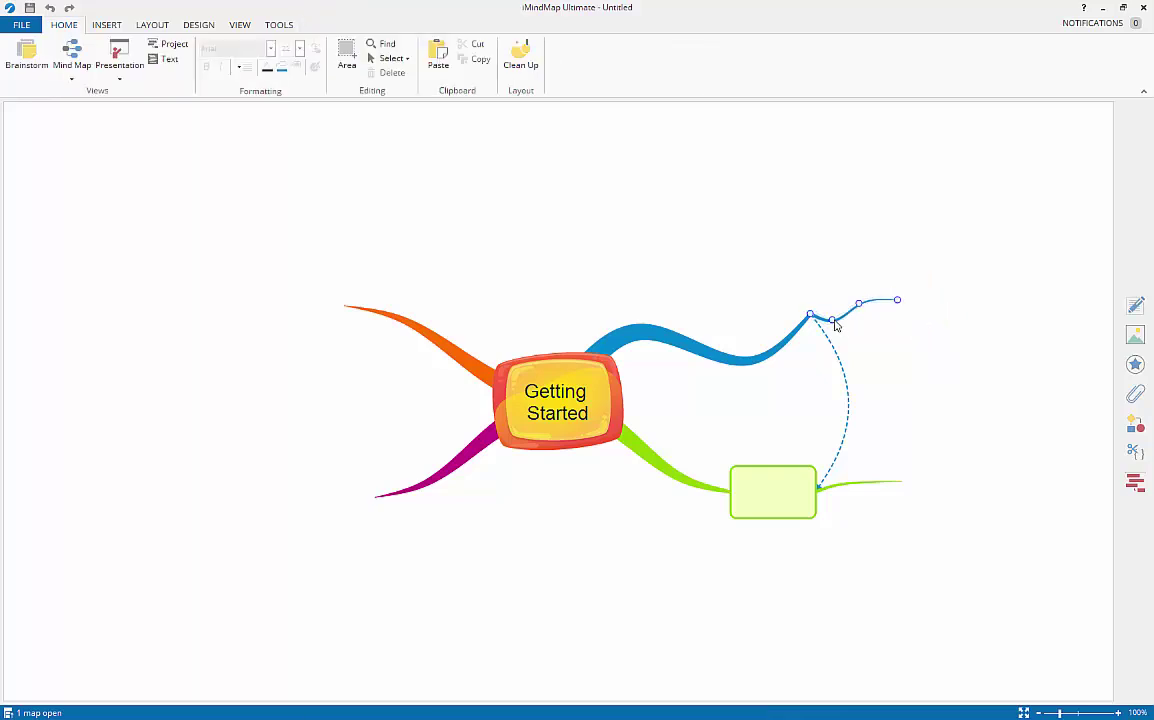
{"action": "left_click", "coordinate": [816, 312]}
{"action": "left_click", "coordinate": [880, 386]}
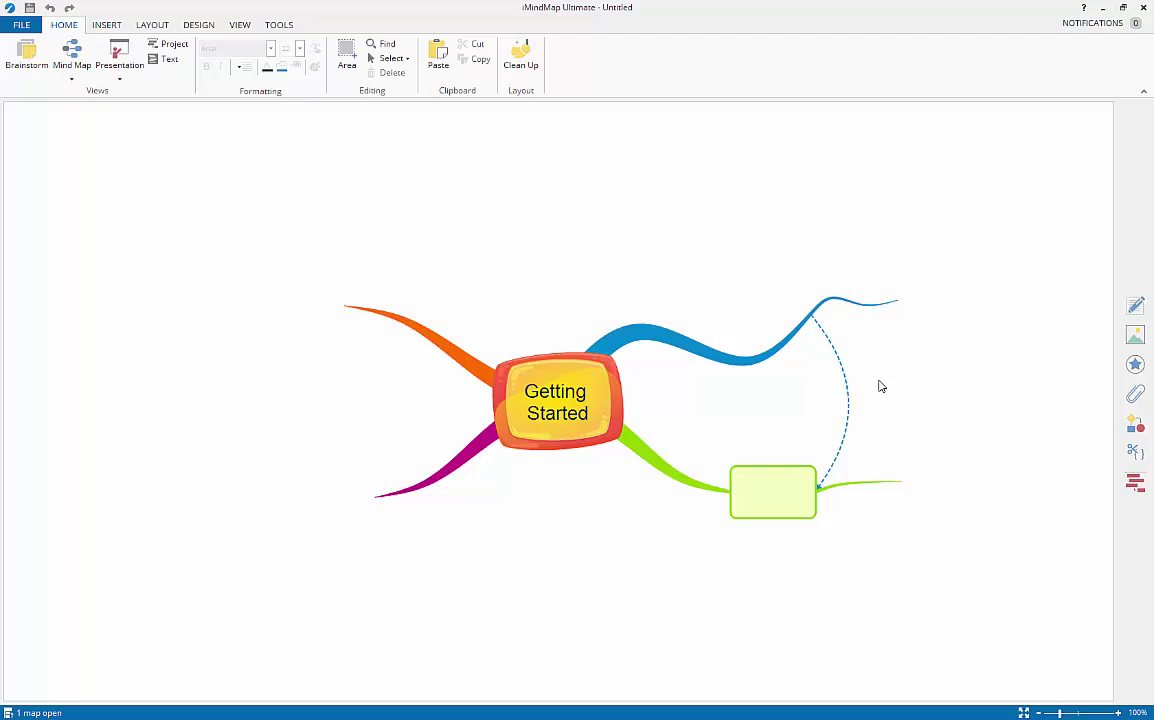
- Label the blue branch 'Branches'
{"action": "left_click", "coordinate": [671, 343]}
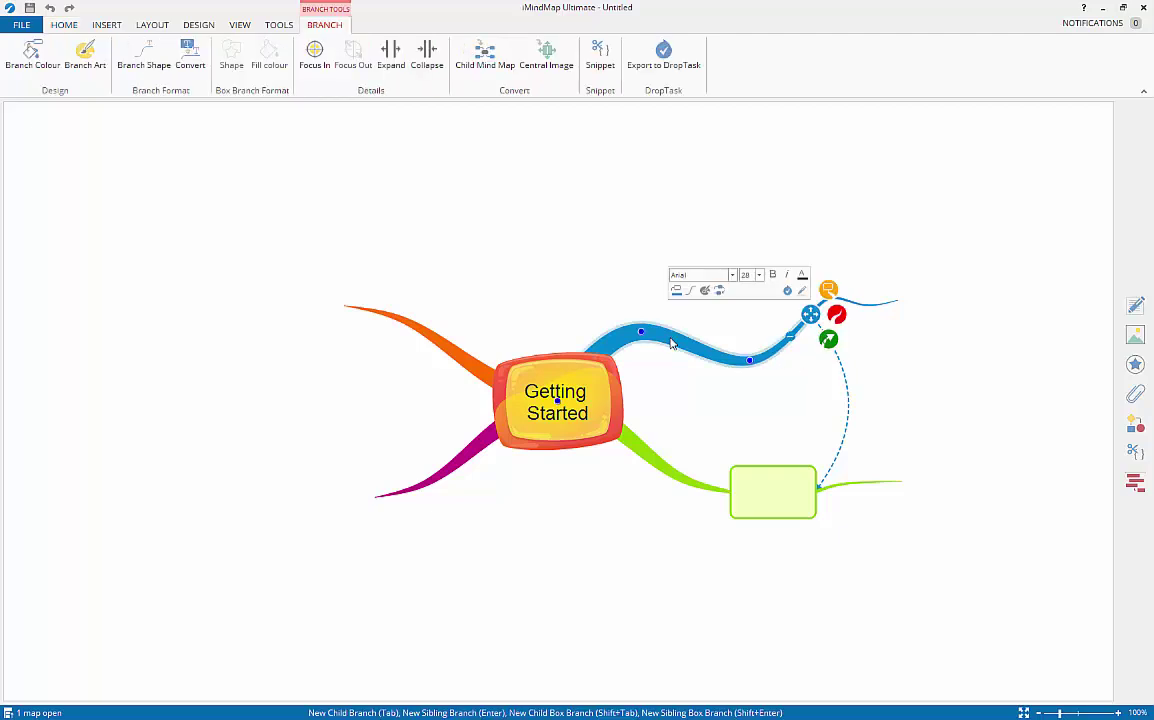
{"action": "double_click", "coordinate": [688, 349]}
{"action": "type", "text": "B"}
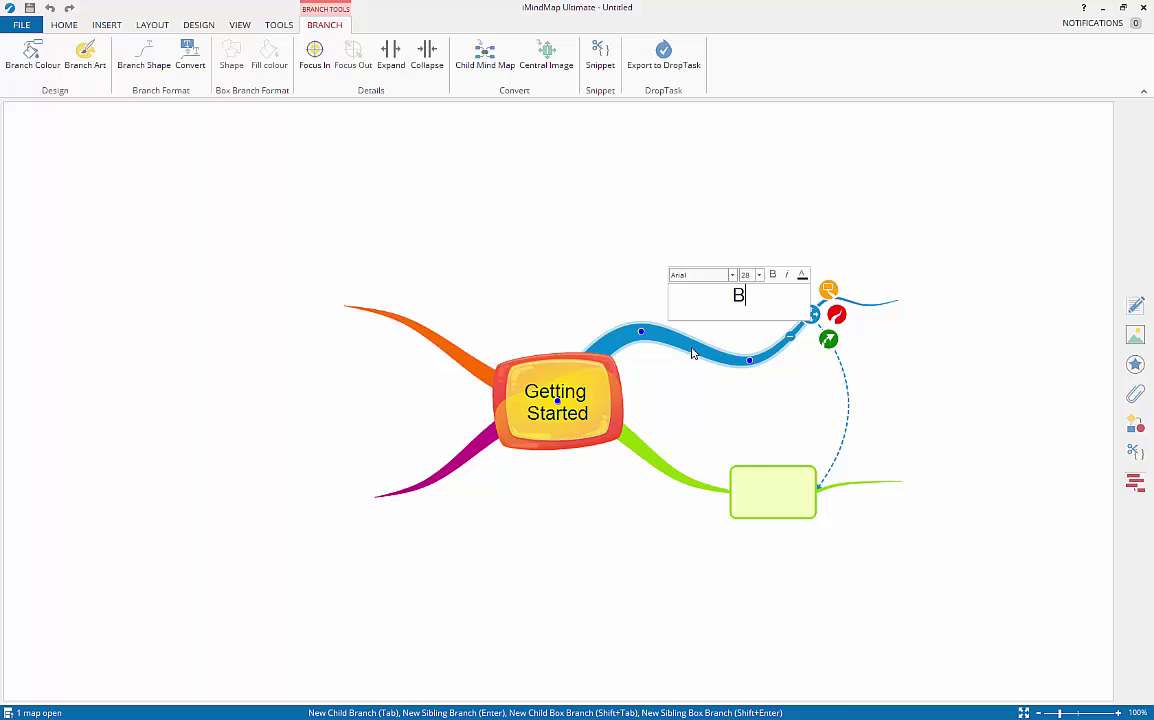
{"action": "type", "text": "ranches"}
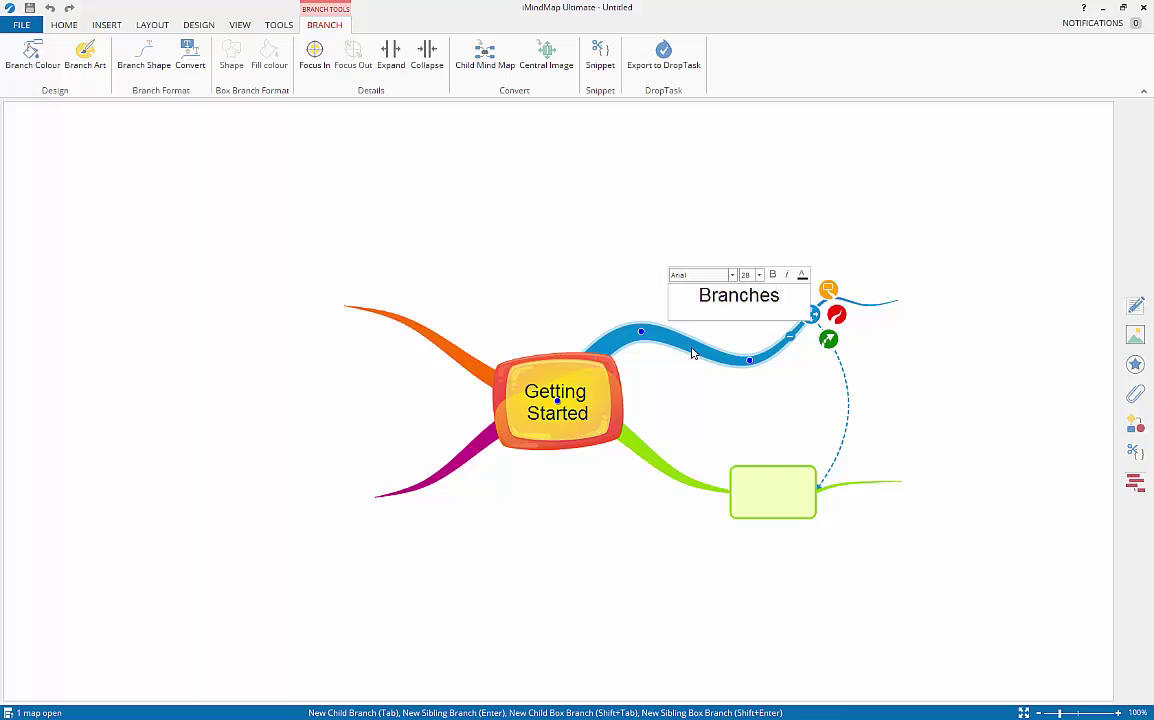
{"action": "key", "text": "Return"}
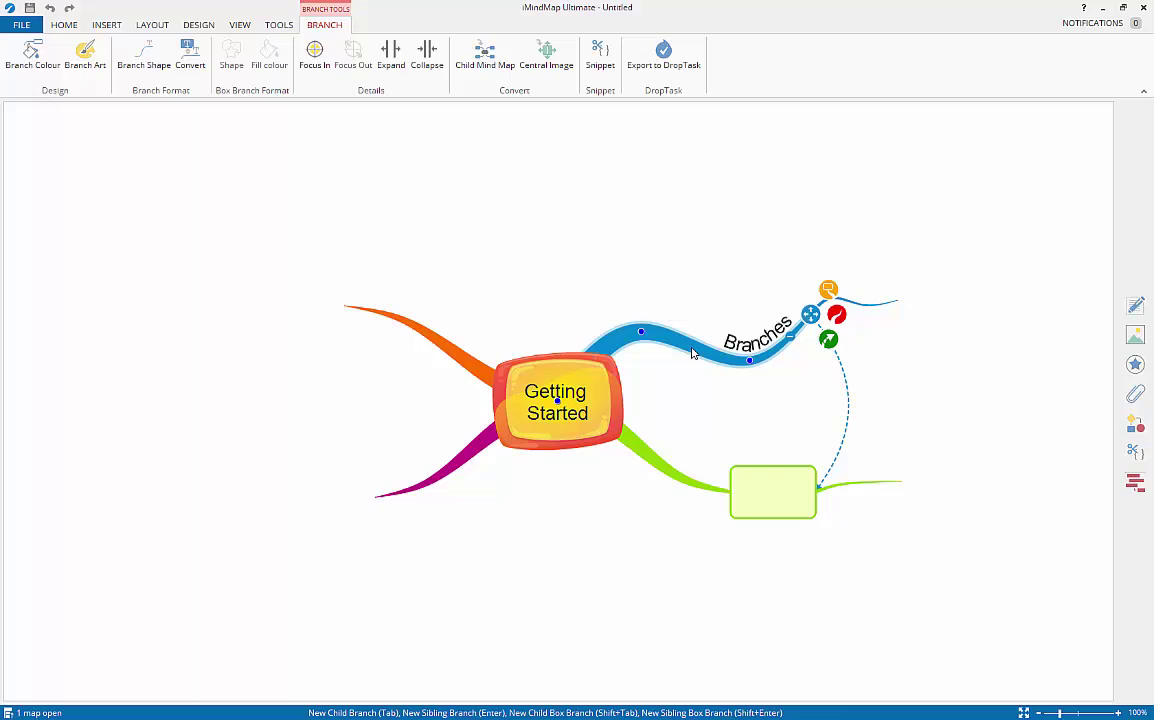
- Make the letters 'hes' in the label blue Arial Black
{"action": "double_click", "coordinate": [691, 352]}
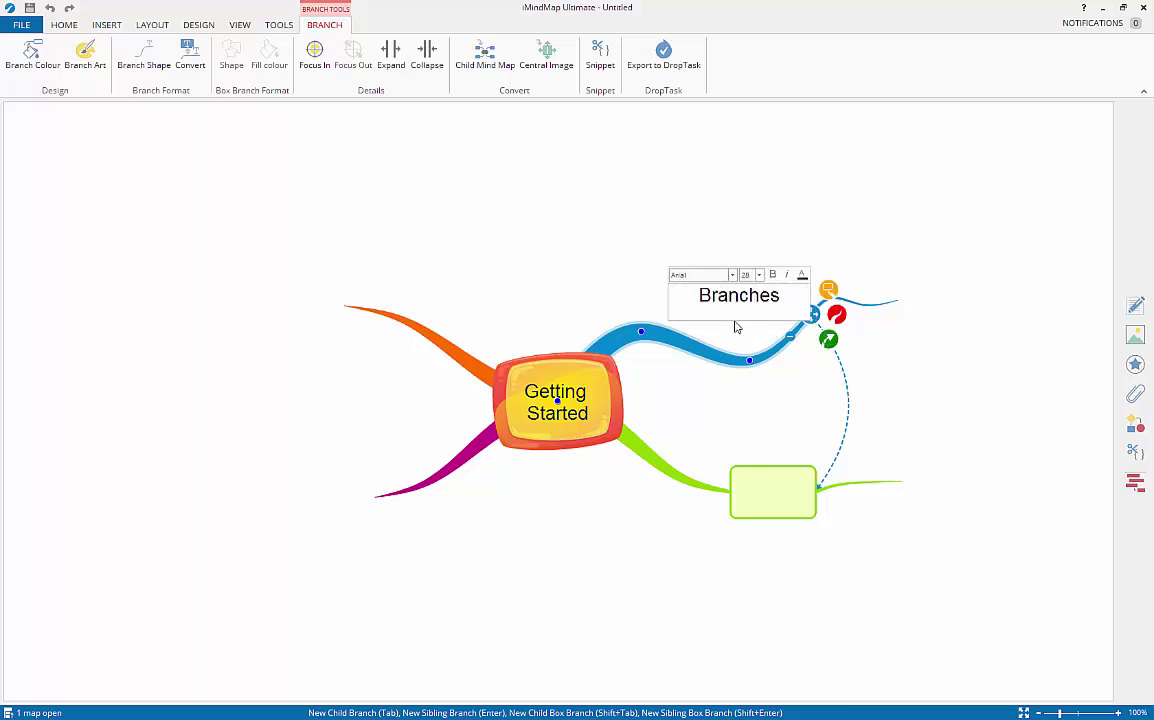
{"action": "left_click_drag", "start_coordinate": [784, 297], "coordinate": [748, 296]}
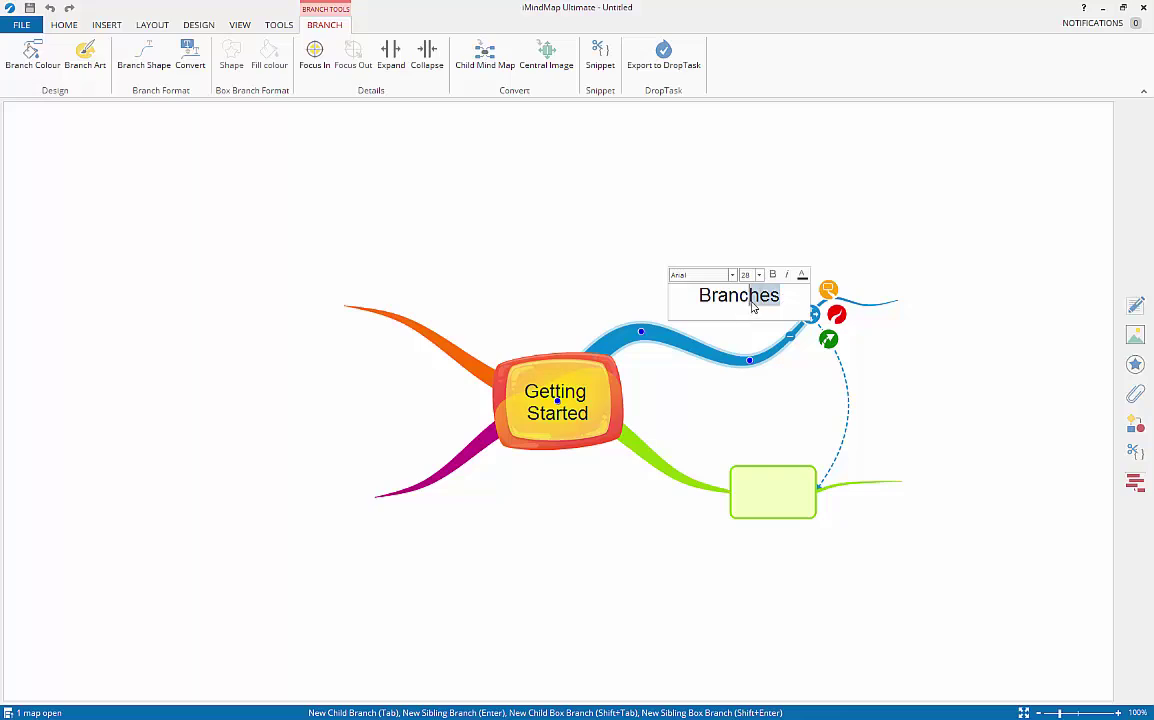
{"action": "left_click", "coordinate": [801, 274]}
{"action": "left_click", "coordinate": [864, 324]}
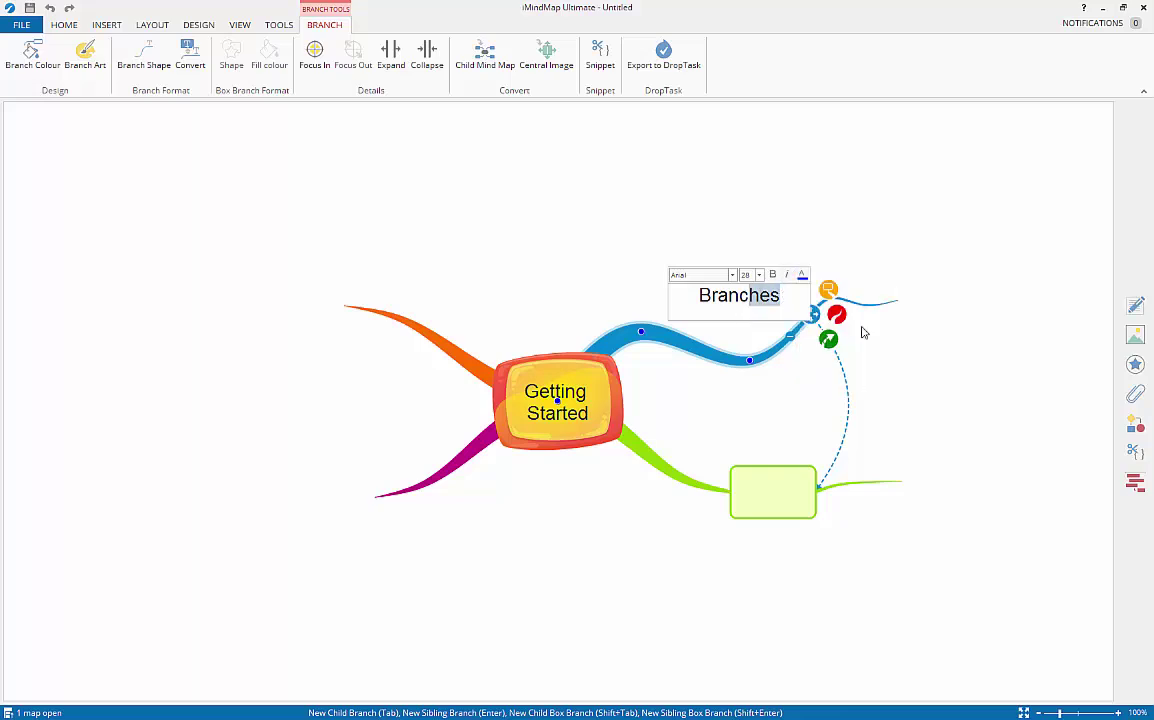
{"action": "left_click", "coordinate": [732, 274]}
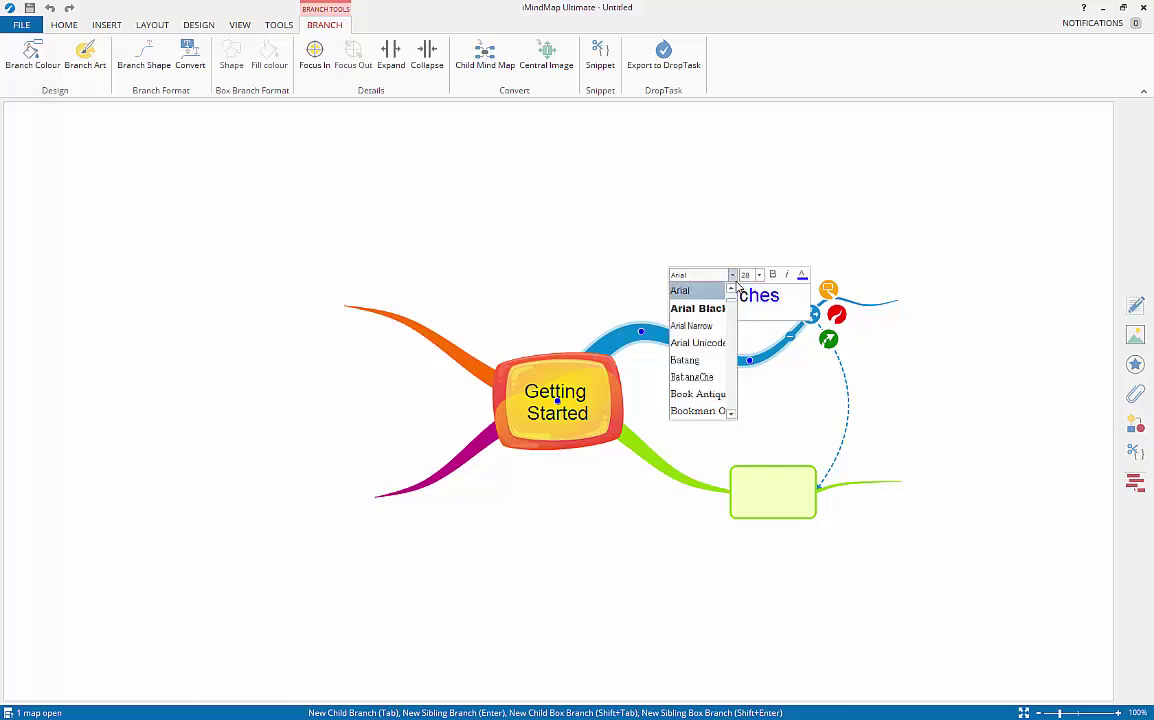
{"action": "left_click", "coordinate": [732, 274]}
{"action": "left_click", "coordinate": [732, 274]}
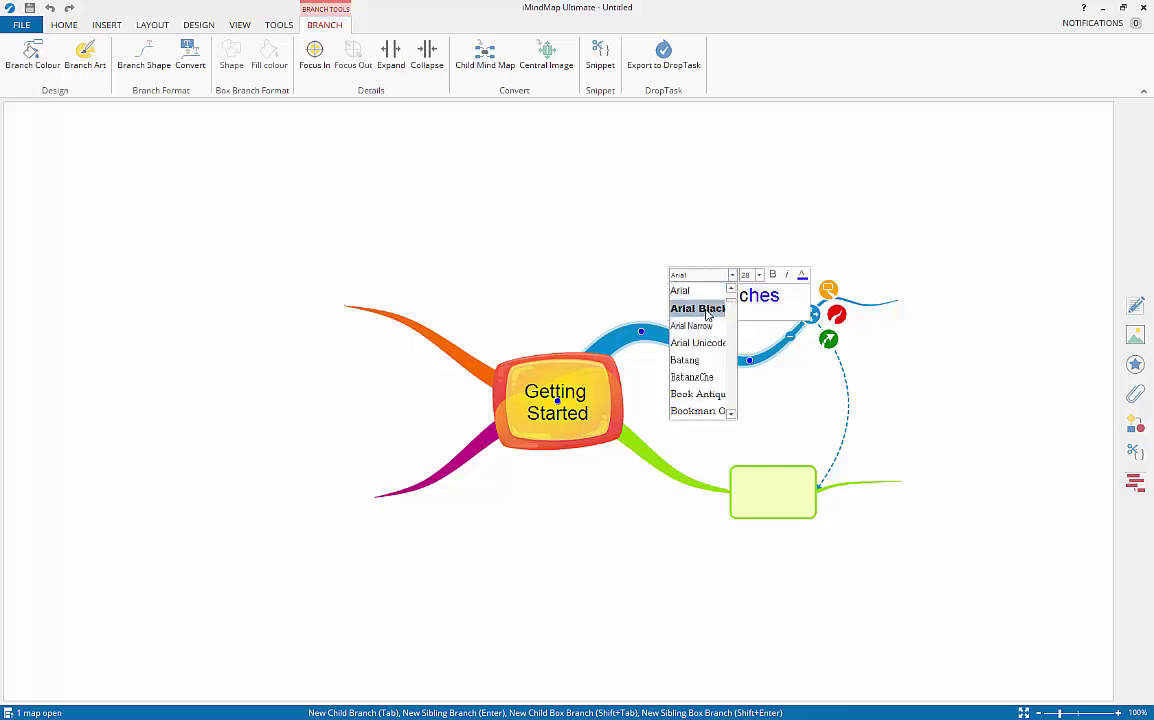
{"action": "left_click", "coordinate": [707, 309]}
- Set the letters 'Branc' to the Batang font and choose a font size
{"action": "left_click", "coordinate": [702, 299]}
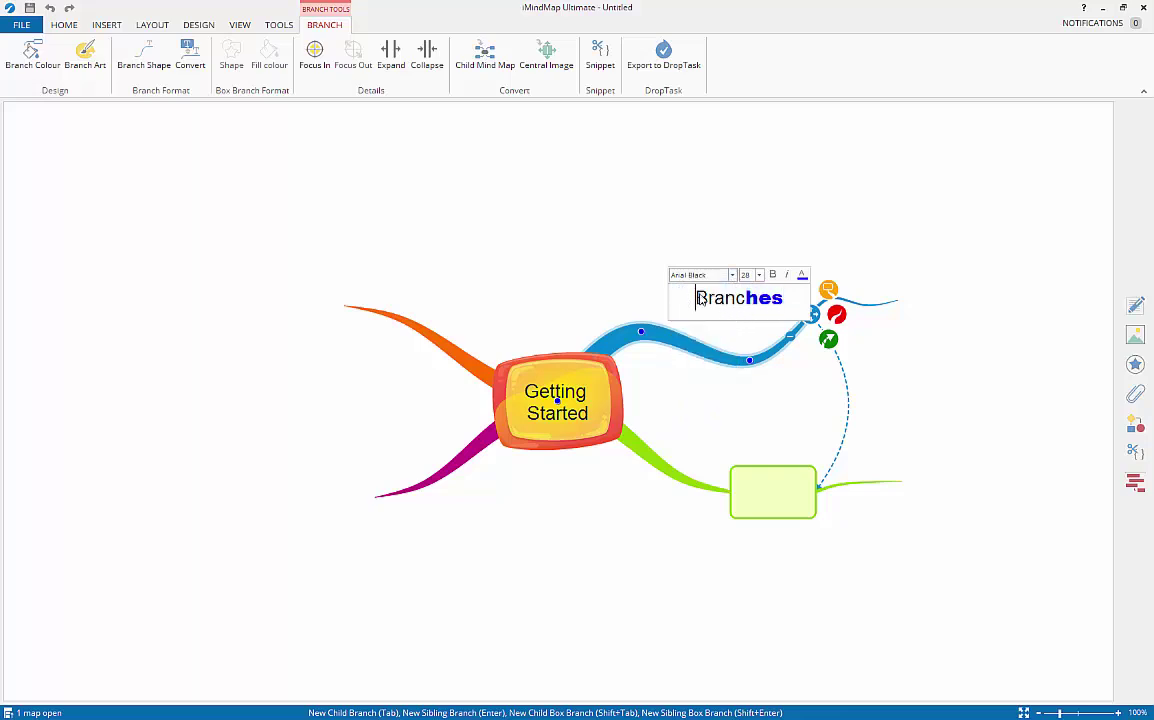
{"action": "left_click_drag", "start_coordinate": [698, 298], "coordinate": [745, 298]}
{"action": "left_click", "coordinate": [732, 274]}
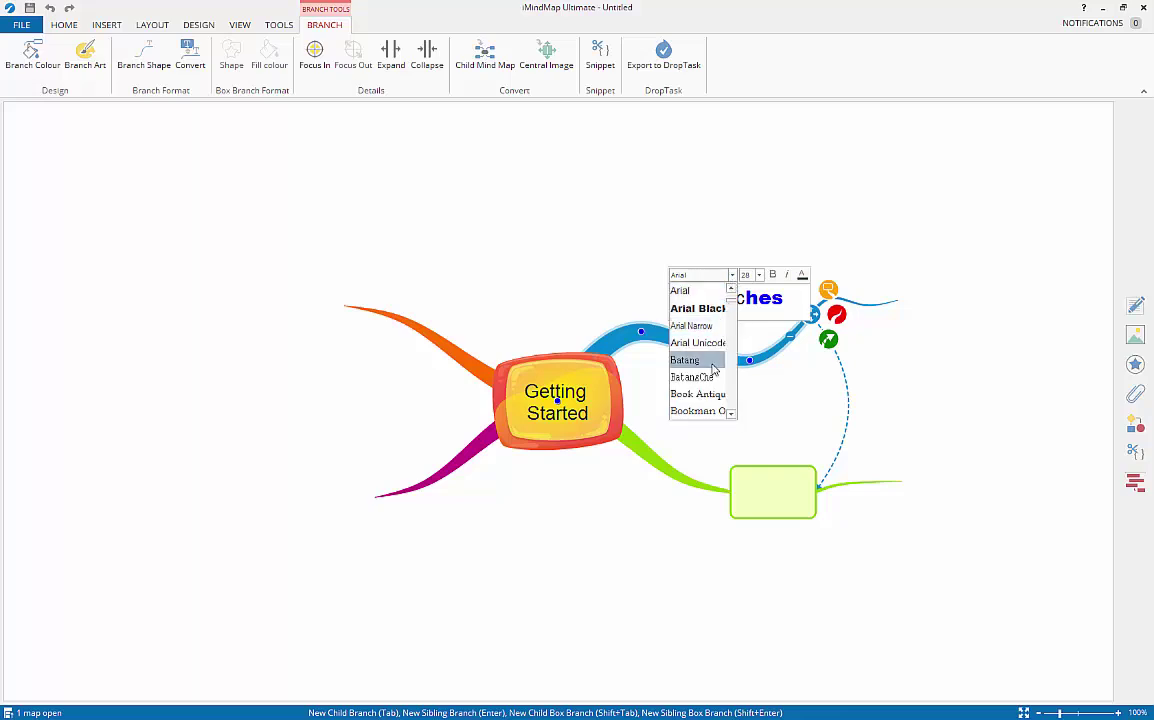
{"action": "left_click", "coordinate": [686, 360]}
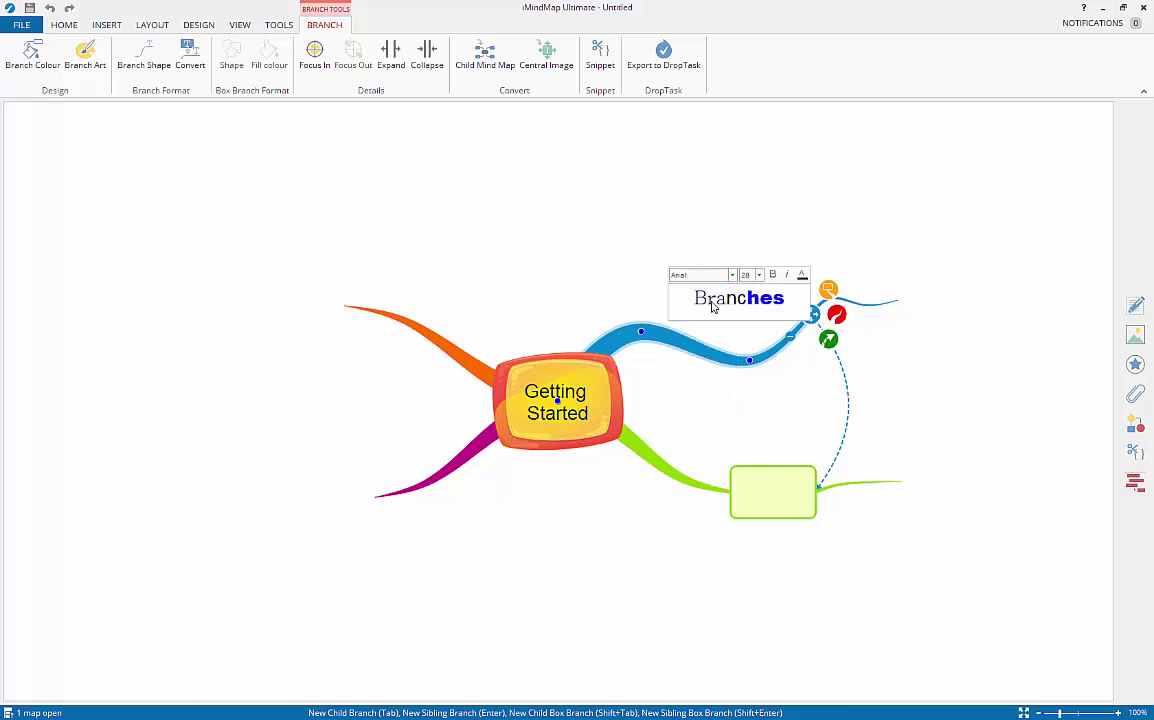
{"action": "left_click", "coordinate": [758, 274]}
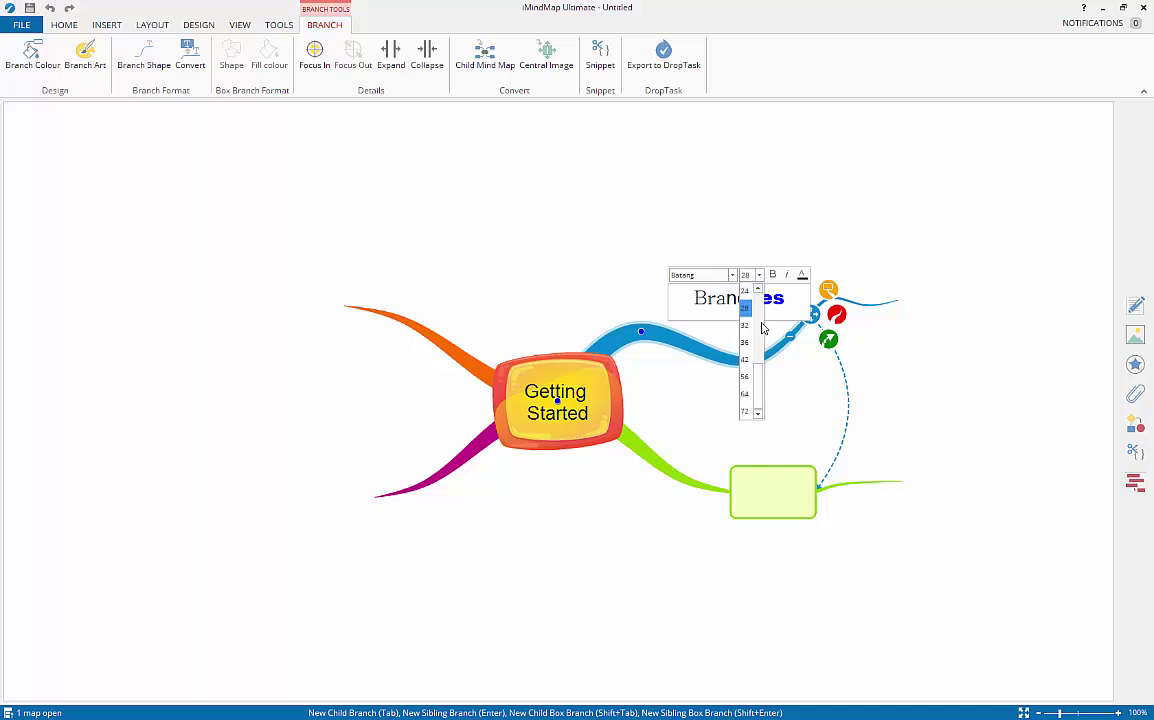
{"action": "left_click", "coordinate": [745, 325]}
{"action": "left_click", "coordinate": [760, 400]}
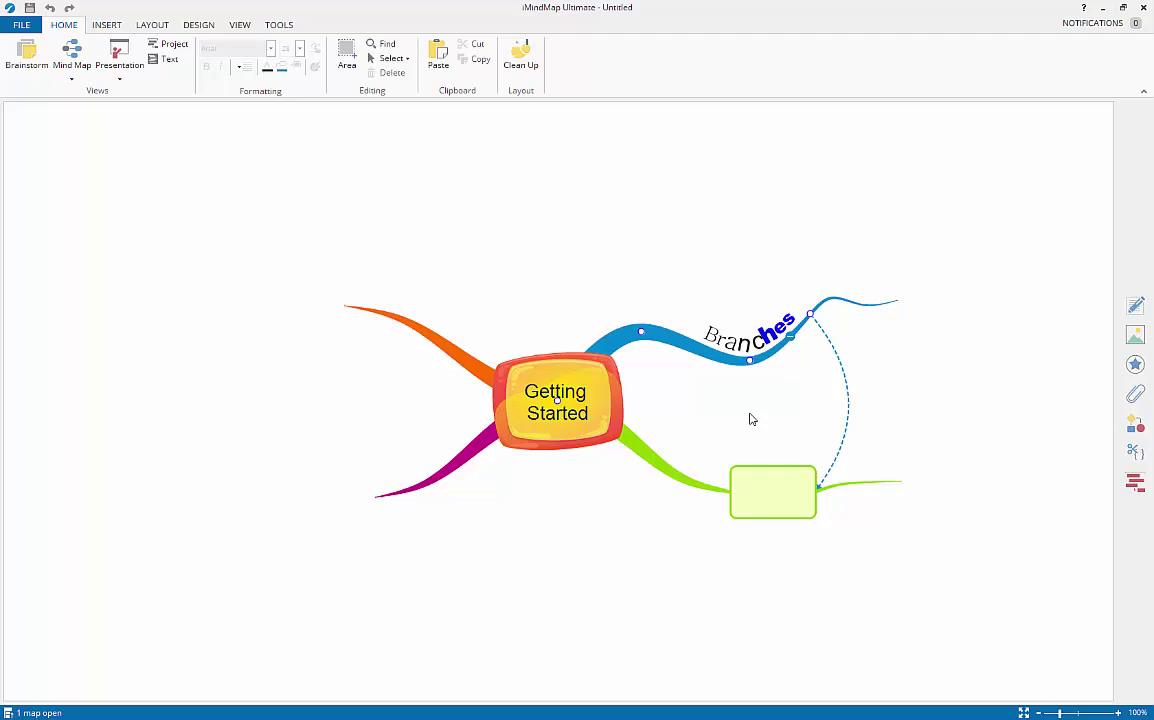
- Use Convert to make the green box a plain branch and the orange branch a box branch
{"action": "left_click", "coordinate": [765, 448]}
{"action": "left_click", "coordinate": [745, 505]}
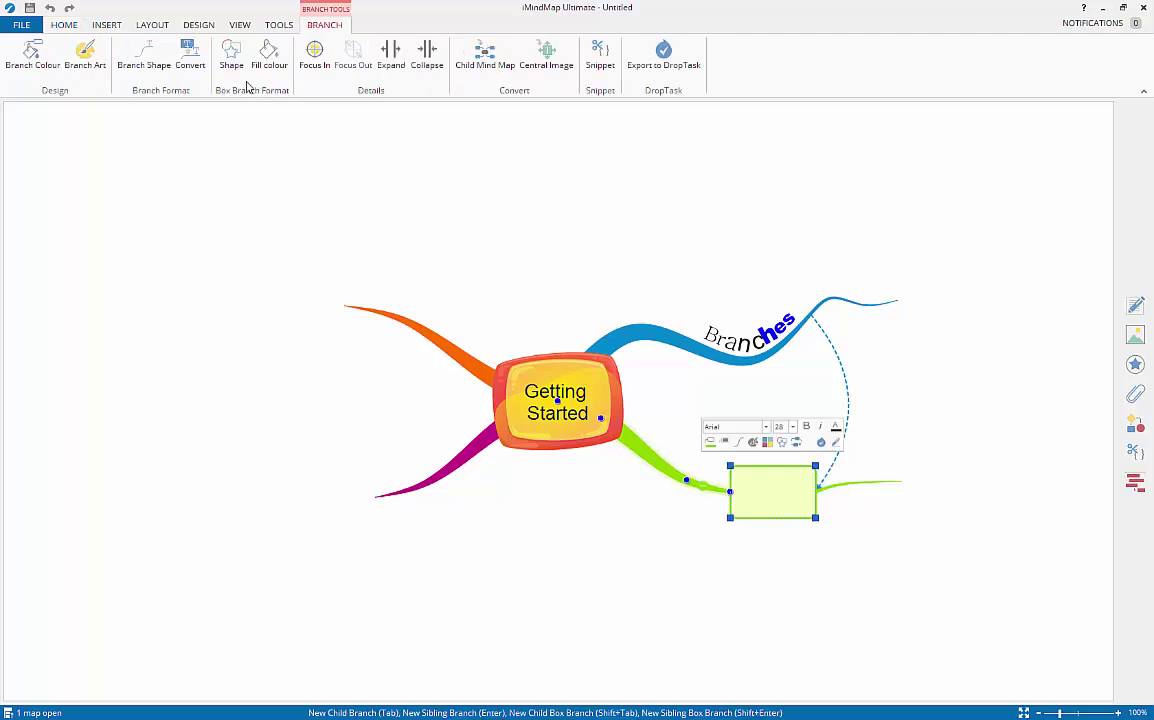
{"action": "left_click", "coordinate": [190, 62]}
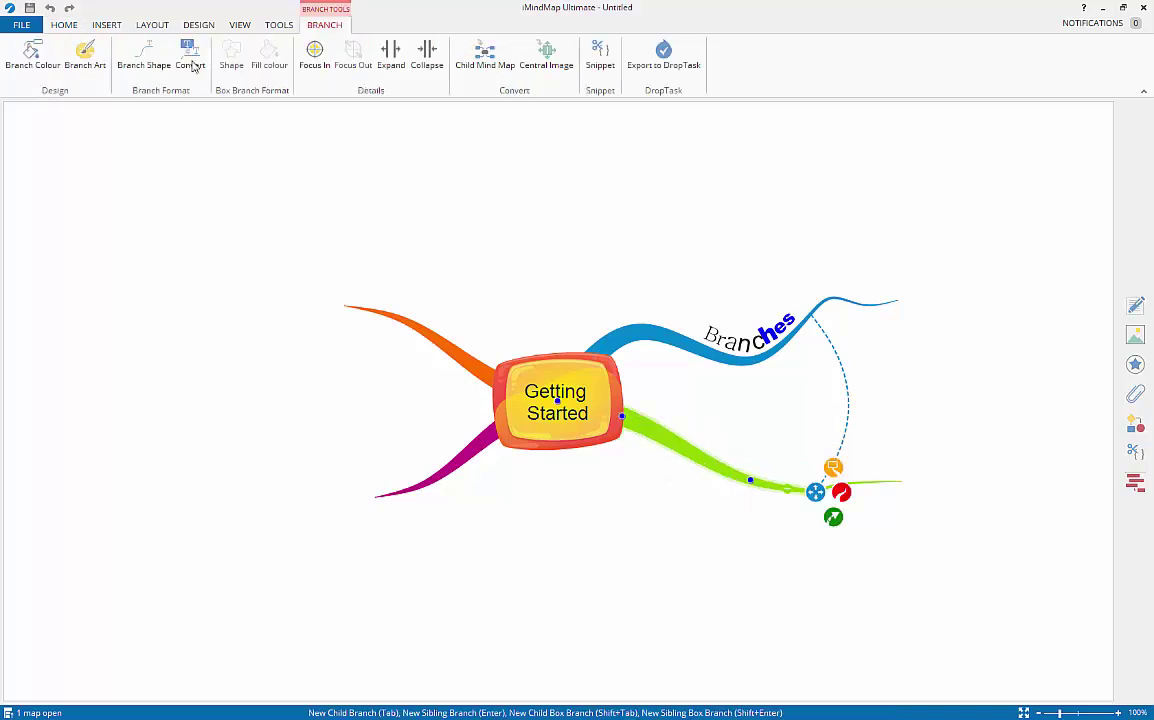
{"action": "left_click", "coordinate": [396, 308]}
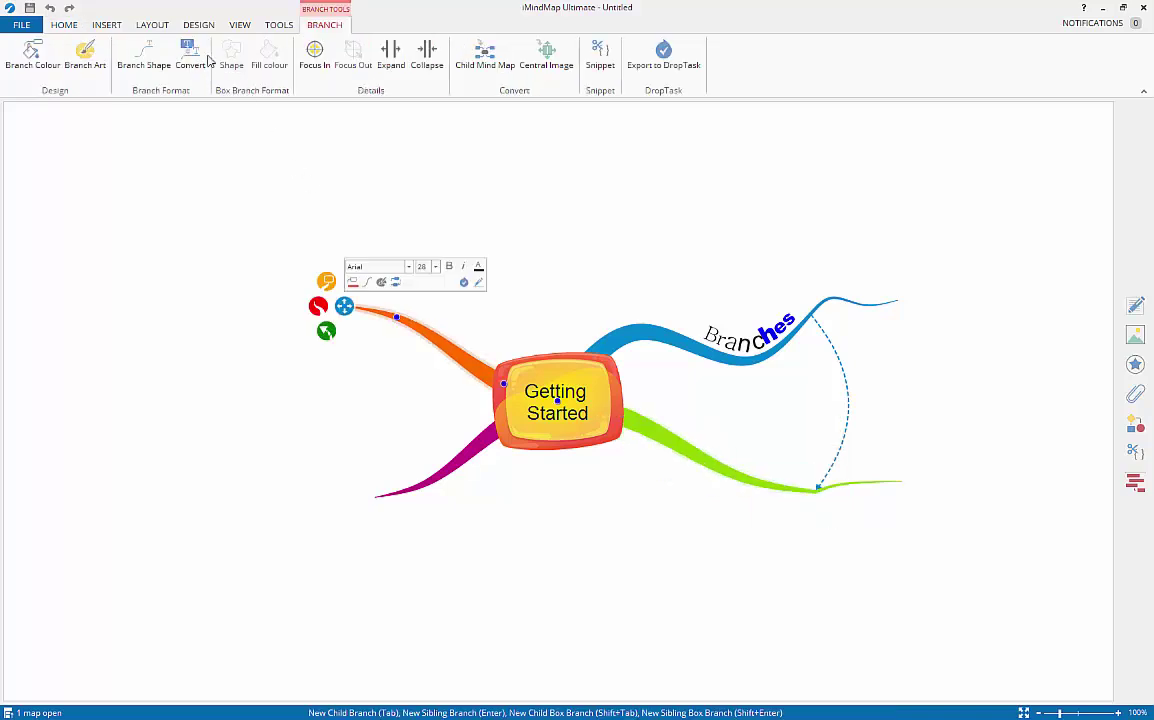
{"action": "left_click", "coordinate": [200, 60]}
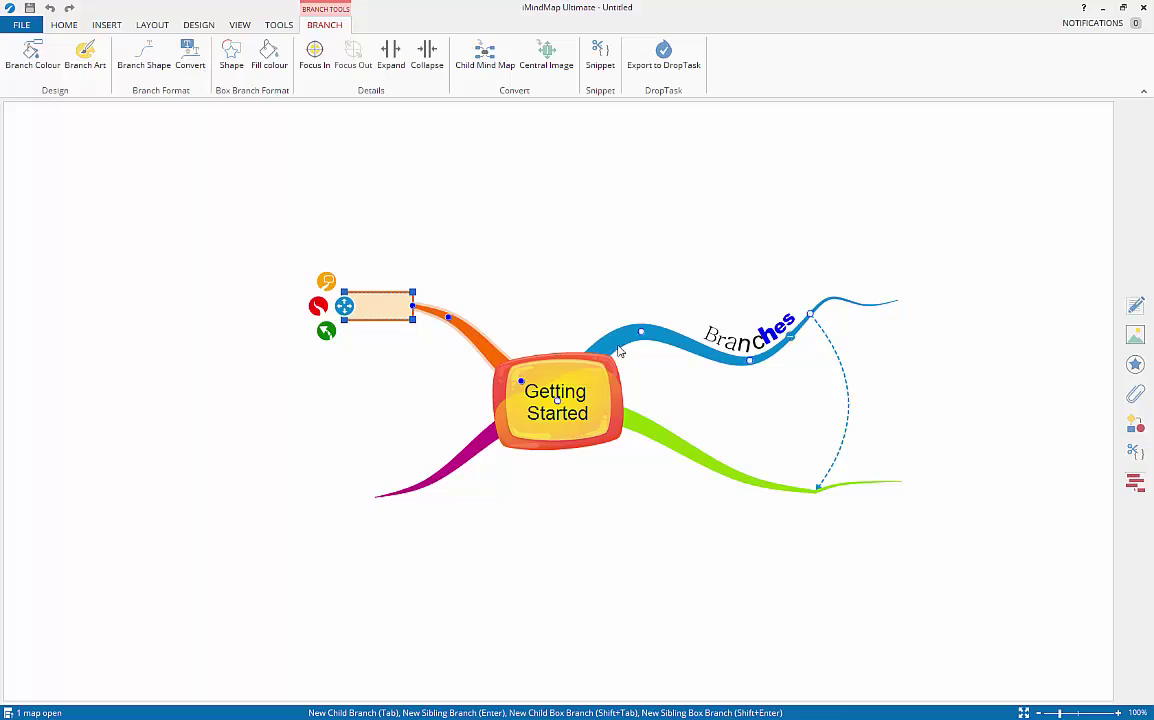
- Slide the 'Branches' label along the blue branch toward the central image
{"action": "left_click", "coordinate": [718, 359]}
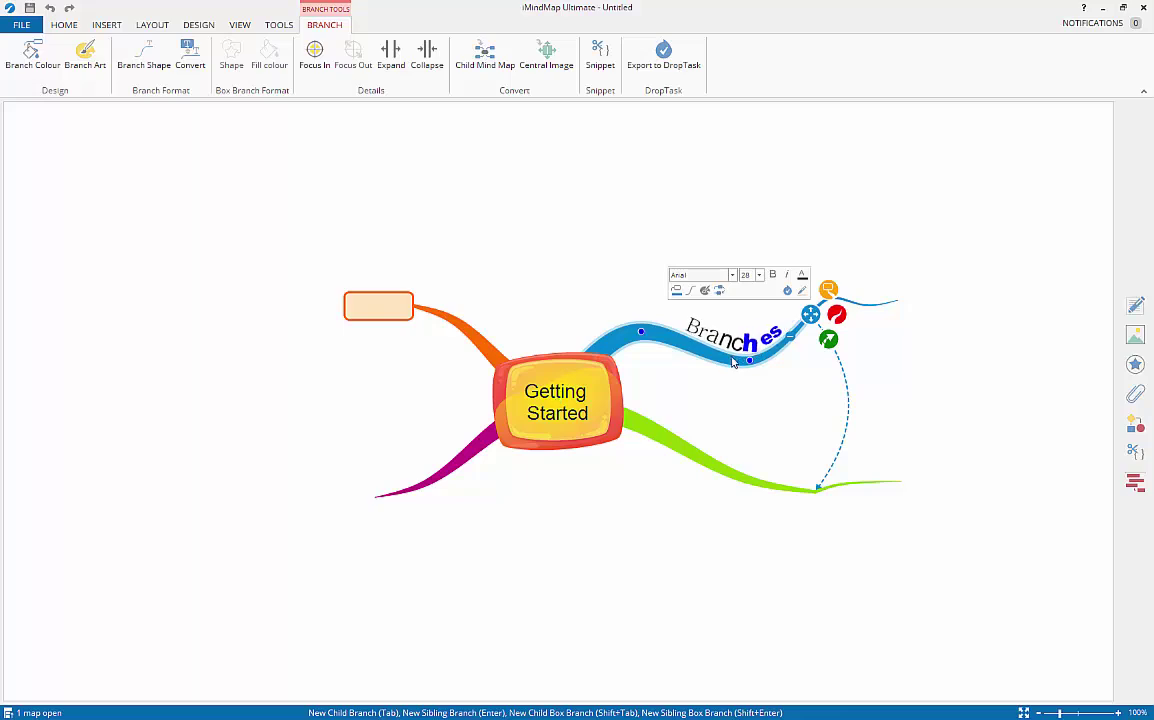
{"action": "left_click_drag", "start_coordinate": [705, 362], "coordinate": [703, 399]}
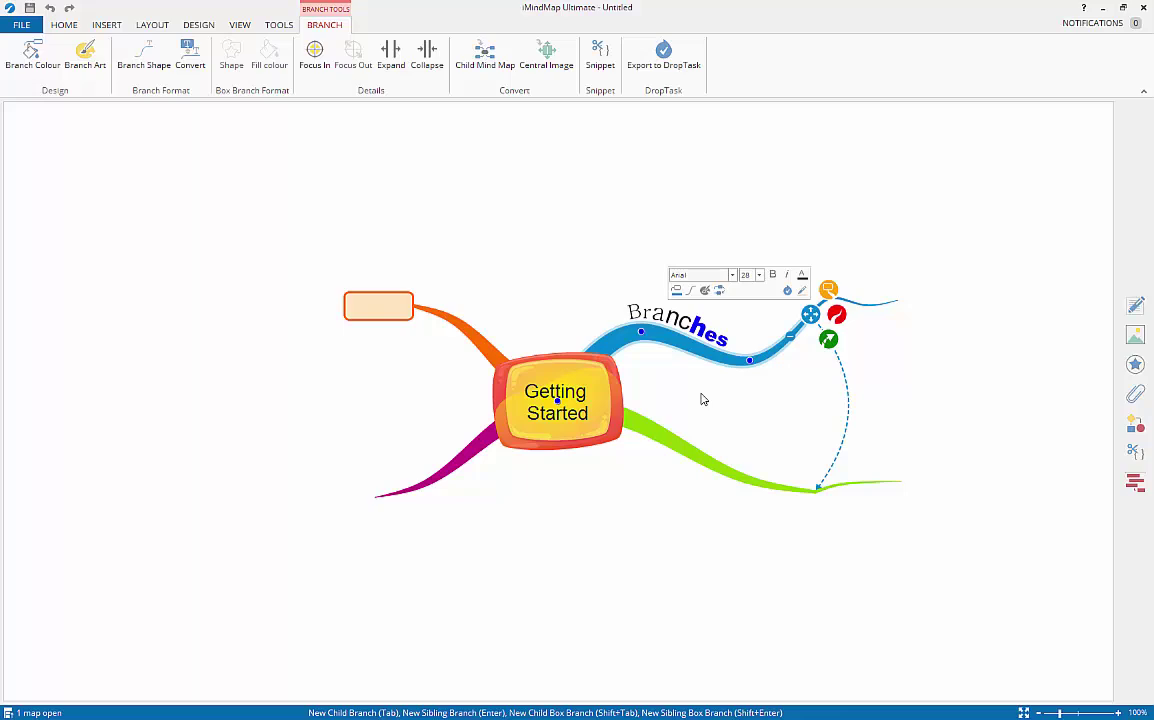
{"action": "left_click", "coordinate": [73, 26]}
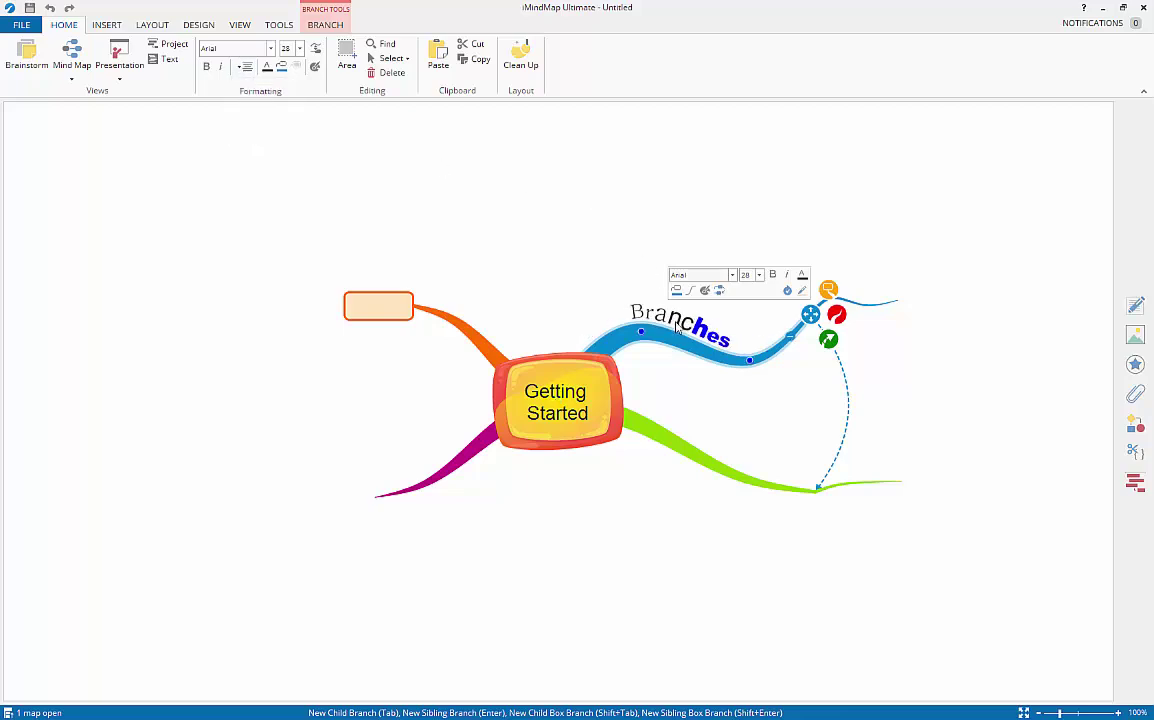
{"action": "left_click", "coordinate": [748, 436]}
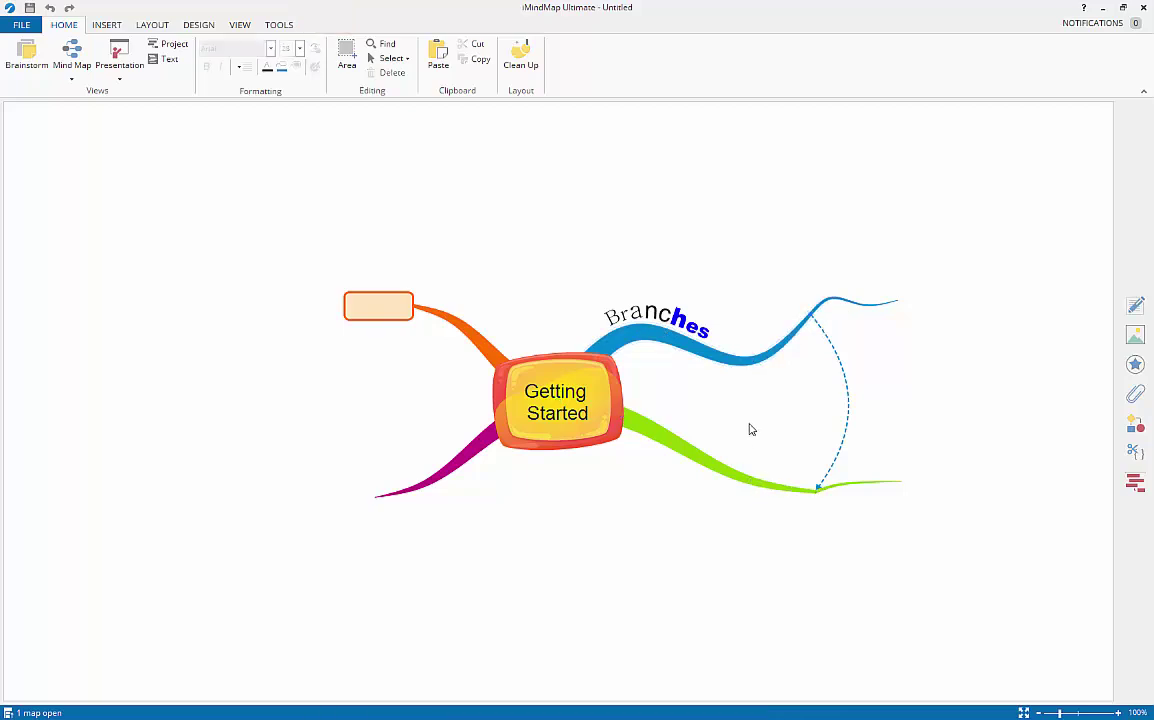
- Recolour the Branches branch green and the lime lower branch blue
{"action": "left_click", "coordinate": [731, 368]}
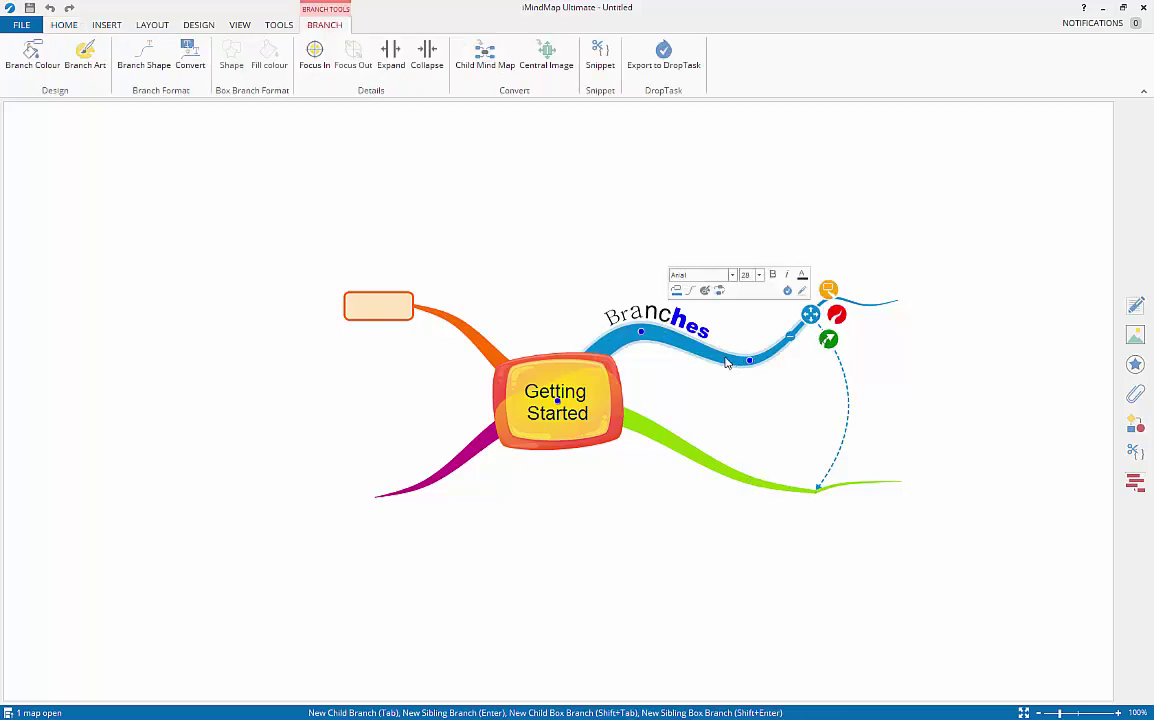
{"action": "left_click", "coordinate": [677, 290]}
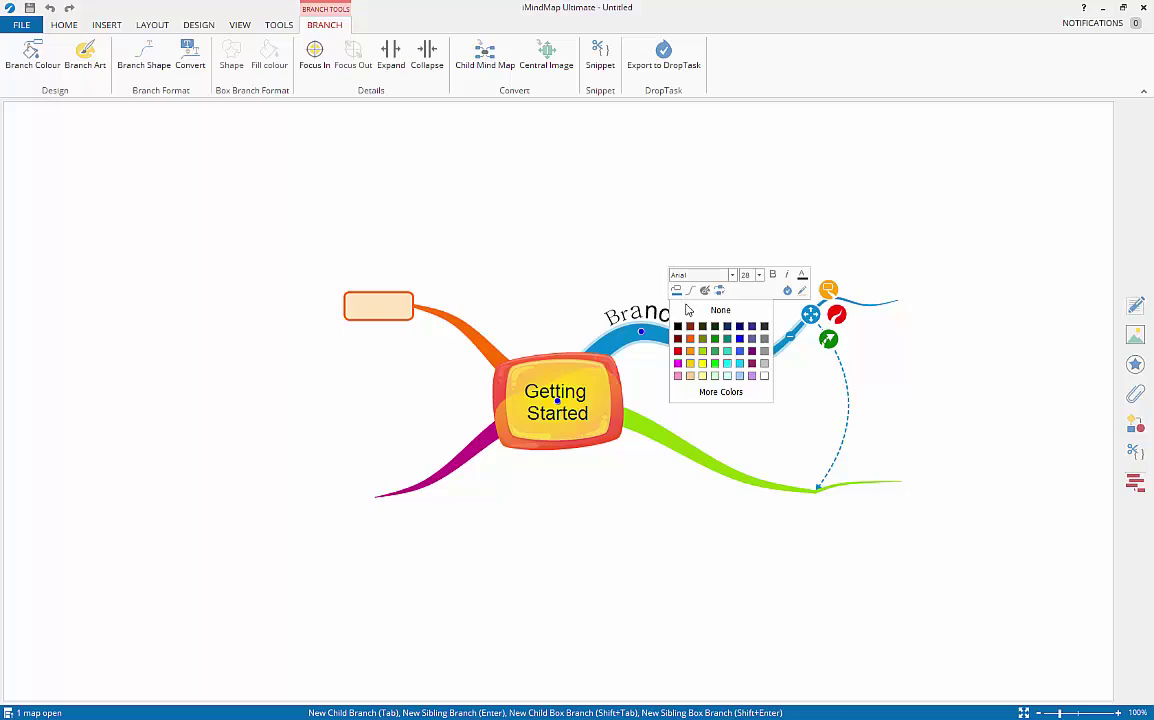
{"action": "left_click", "coordinate": [715, 351]}
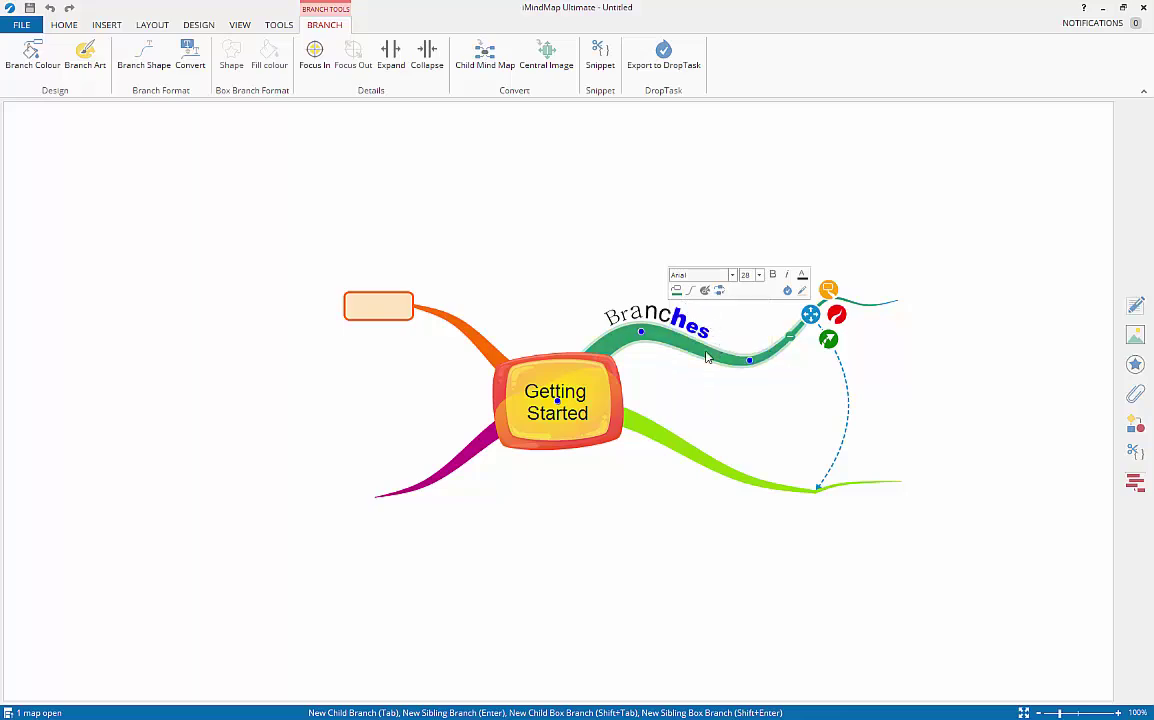
{"action": "left_click", "coordinate": [689, 463]}
{"action": "left_click", "coordinate": [705, 456]}
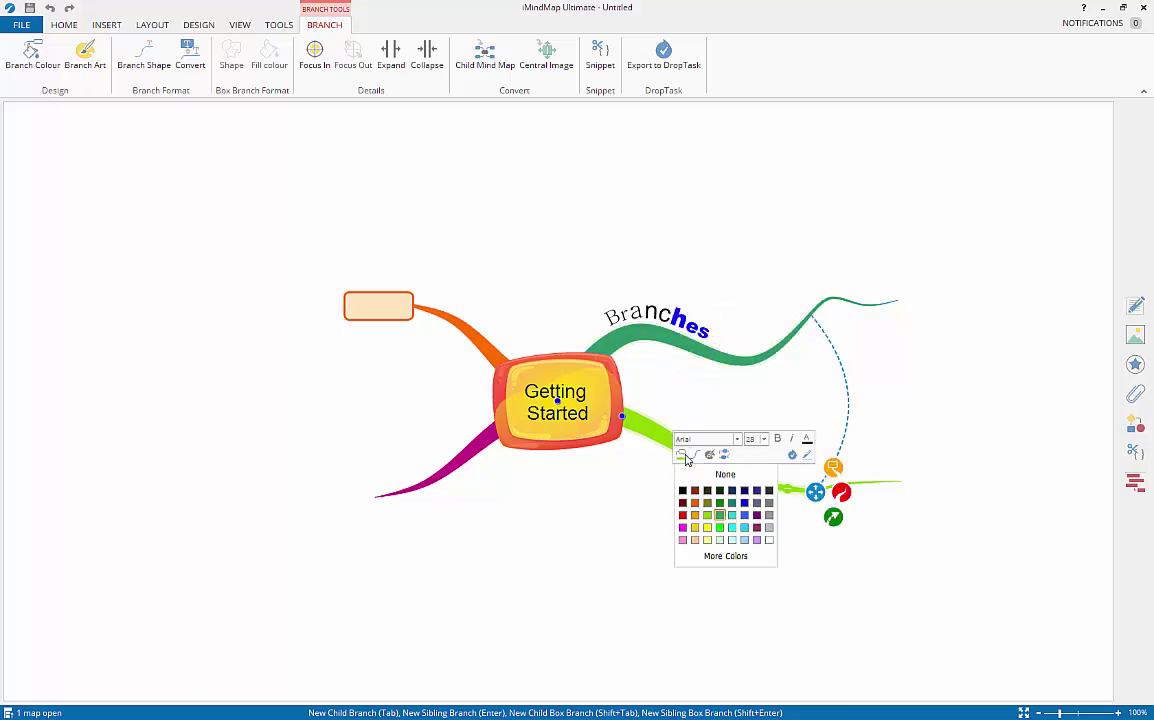
{"action": "left_click", "coordinate": [744, 507]}
{"action": "left_click", "coordinate": [743, 508]}
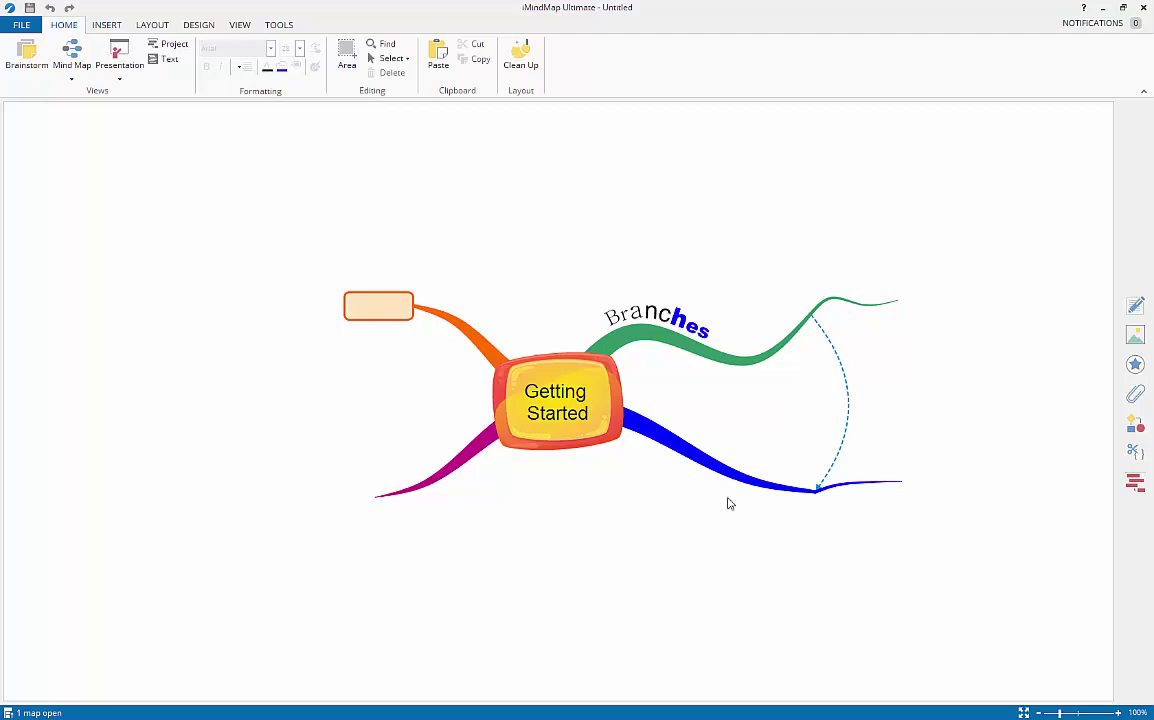
- Make the orange box branch purple with a starburst box shape
{"action": "left_click", "coordinate": [430, 318]}
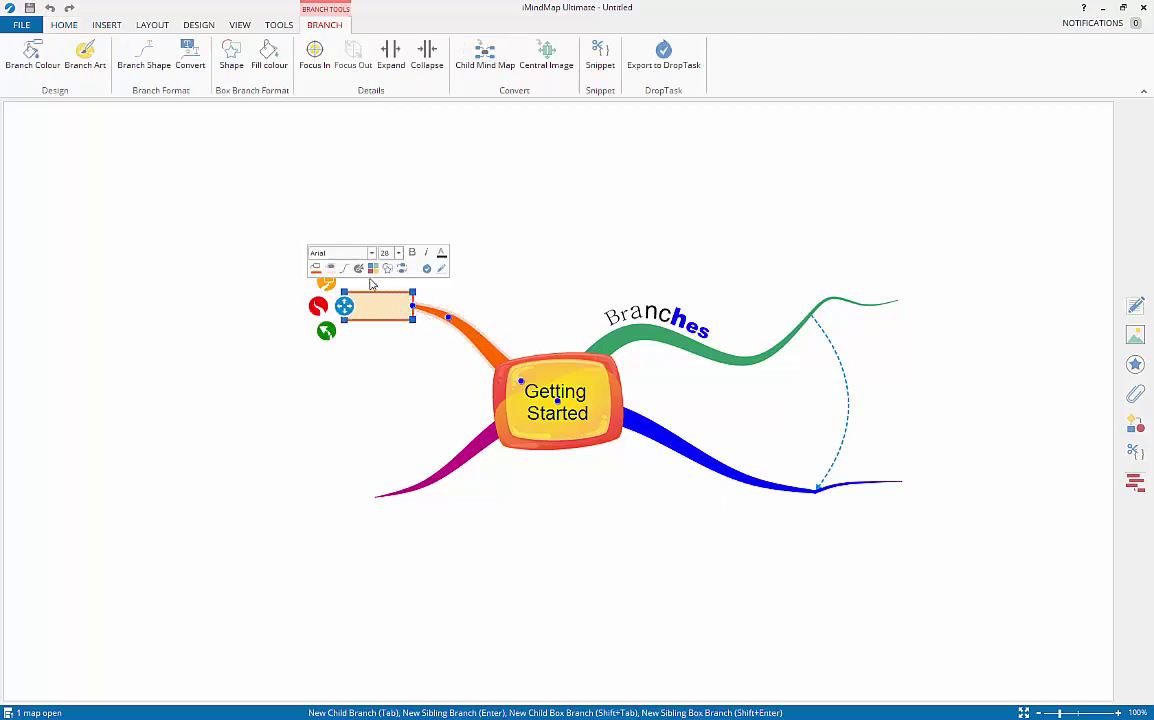
{"action": "left_click", "coordinate": [330, 268]}
{"action": "left_click", "coordinate": [376, 407]}
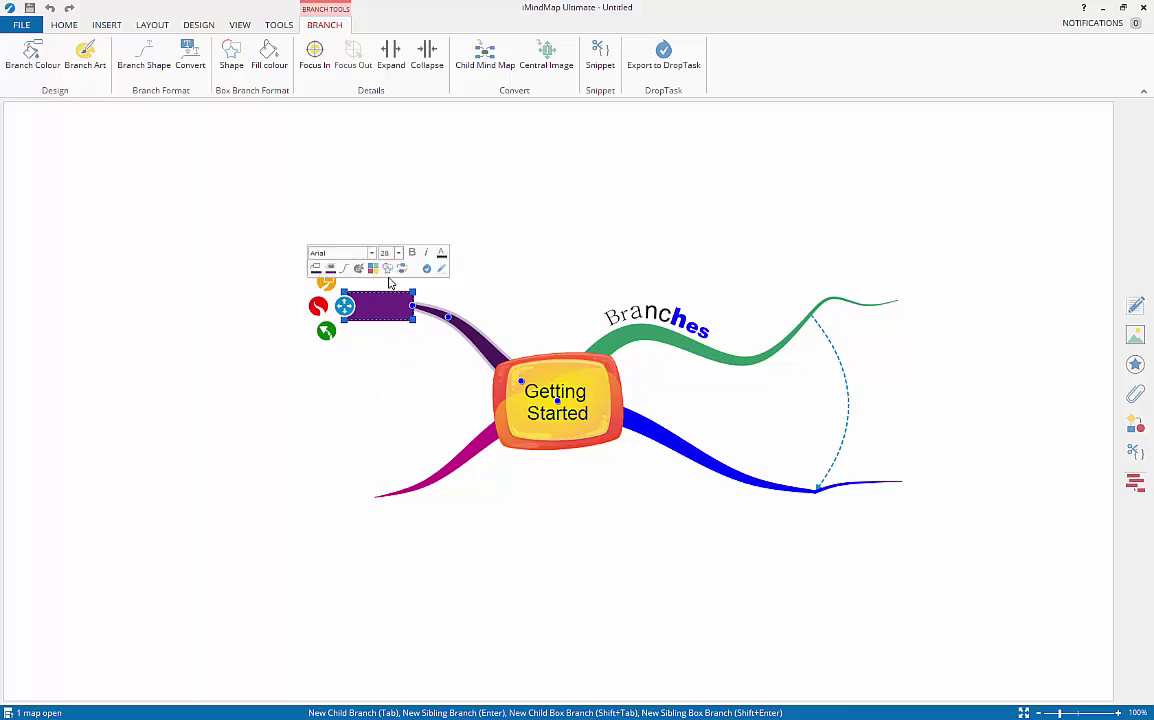
{"action": "left_click", "coordinate": [358, 268]}
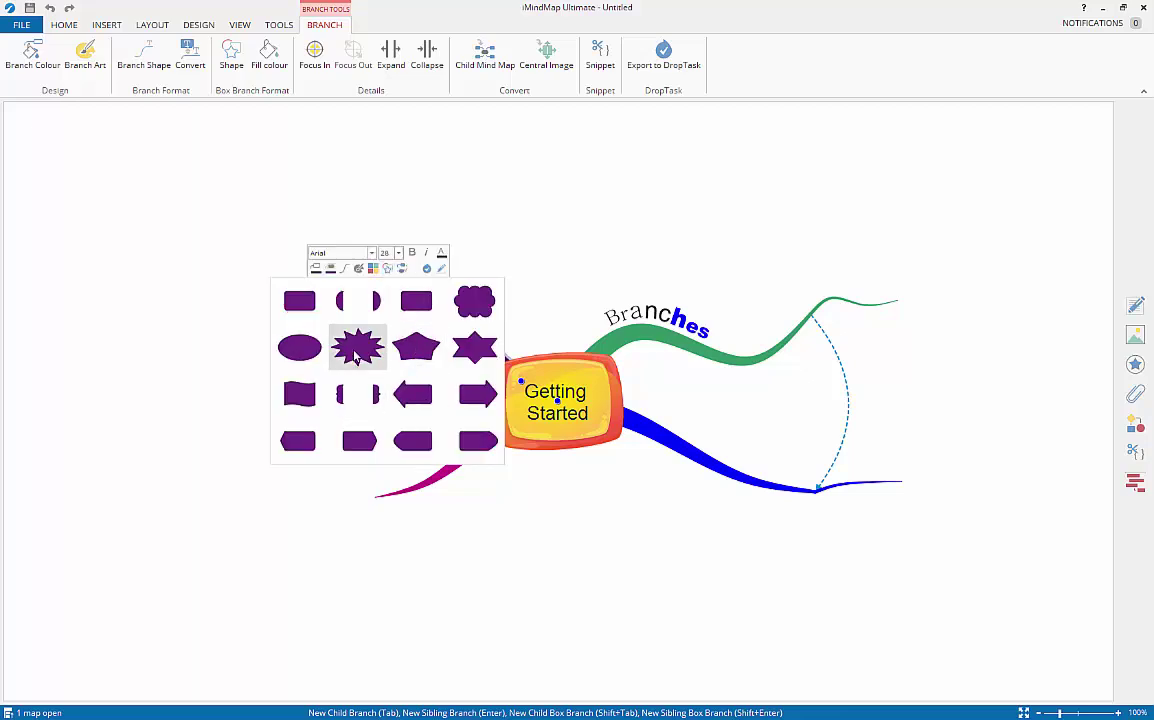
{"action": "left_click", "coordinate": [356, 352]}
{"action": "left_click", "coordinate": [380, 407]}
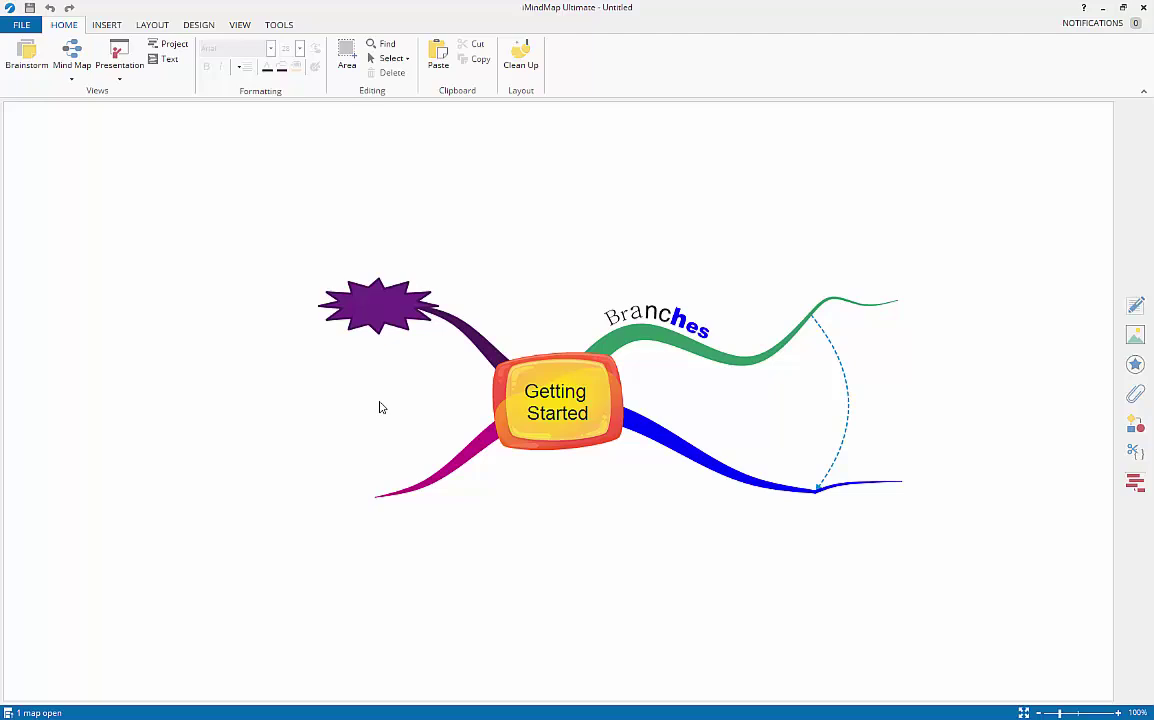
- Make the magenta branch more angular by raising its Shape setting one step in Format
{"action": "left_click", "coordinate": [479, 447]}
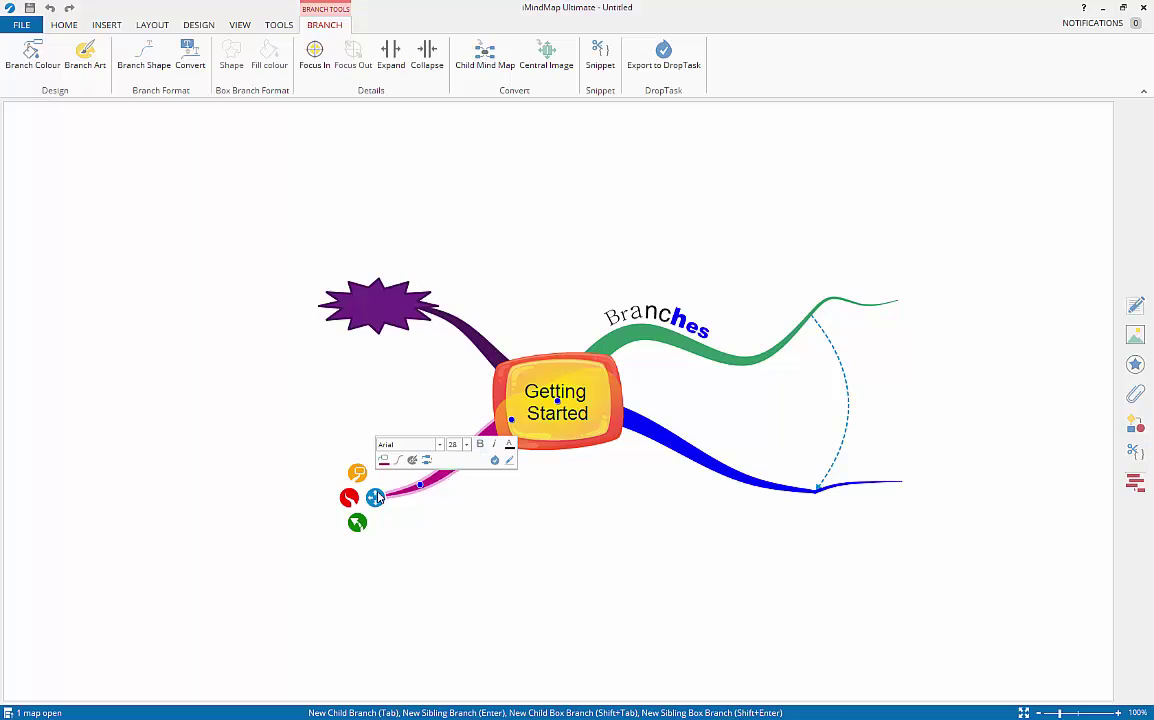
{"action": "left_click", "coordinate": [426, 461]}
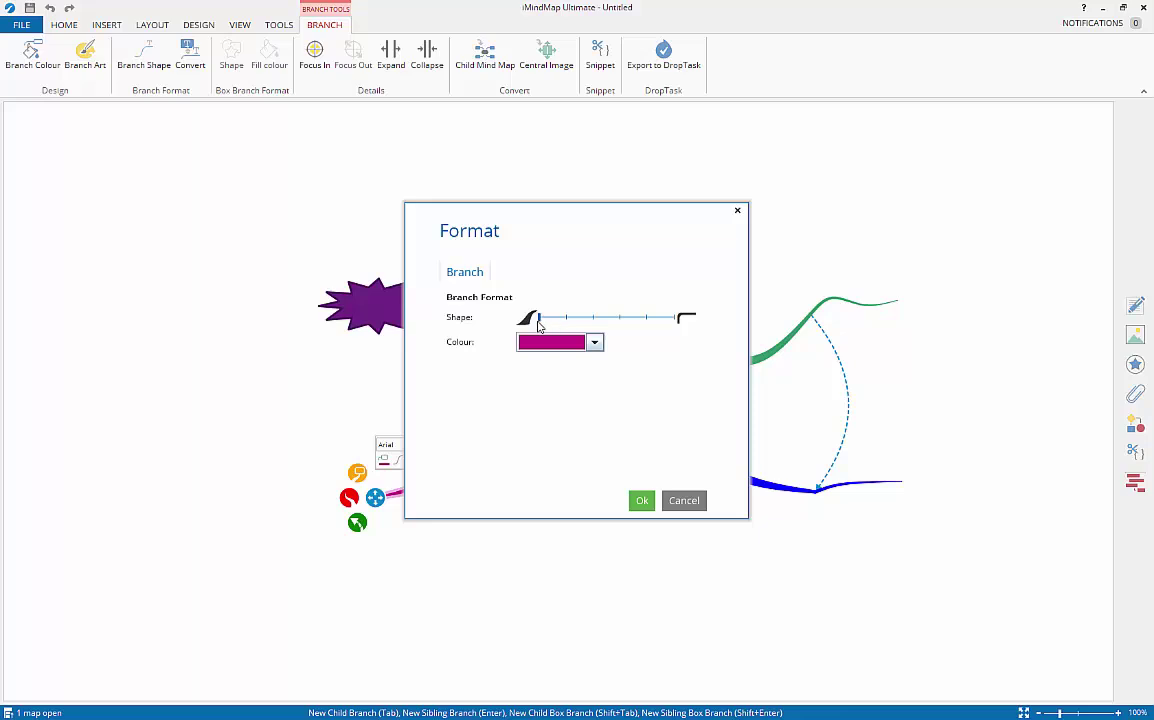
{"action": "left_click", "coordinate": [687, 320]}
{"action": "left_click", "coordinate": [642, 500]}
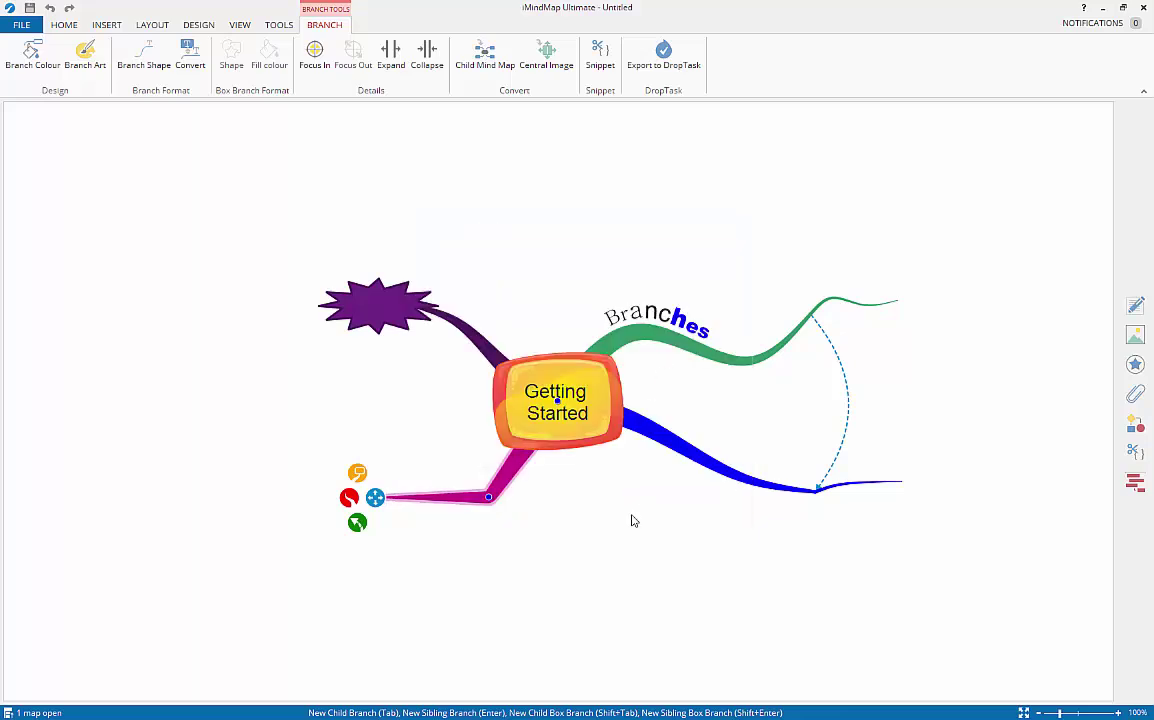
{"action": "left_click", "coordinate": [600, 522]}
- Stretch the magenta branch's end farther out to the lower left
{"action": "left_click", "coordinate": [392, 497]}
{"action": "left_click_drag", "start_coordinate": [375, 497], "coordinate": [282, 517]}
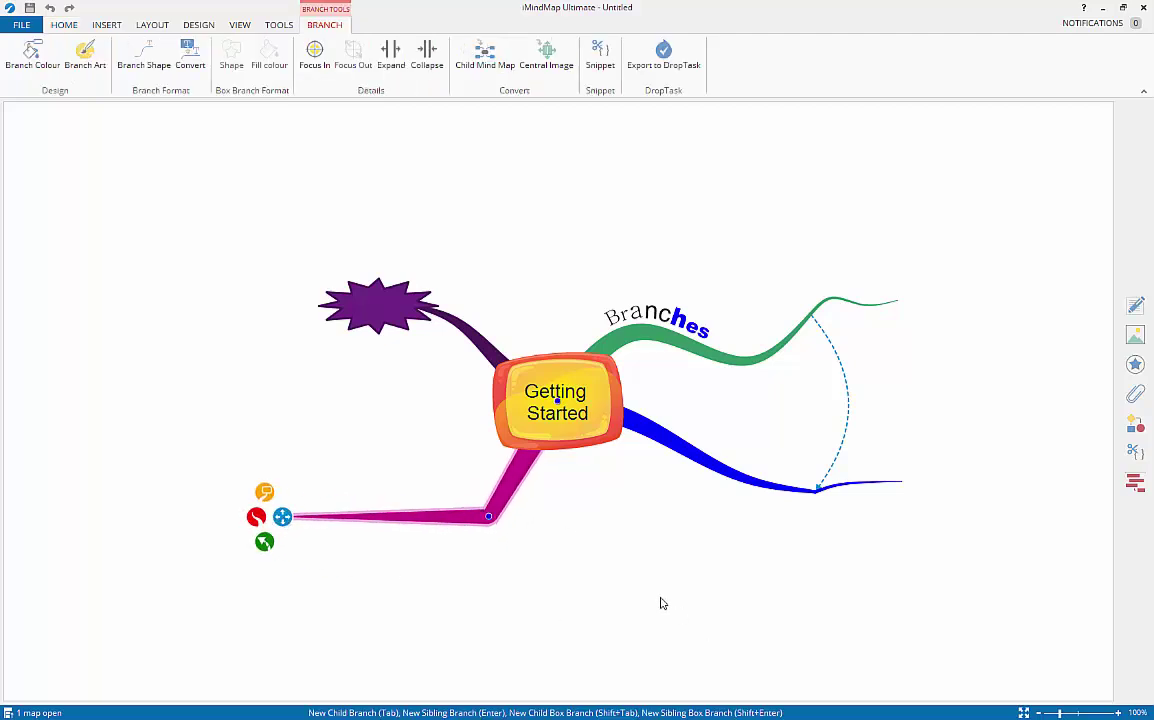
{"action": "left_click", "coordinate": [615, 578]}
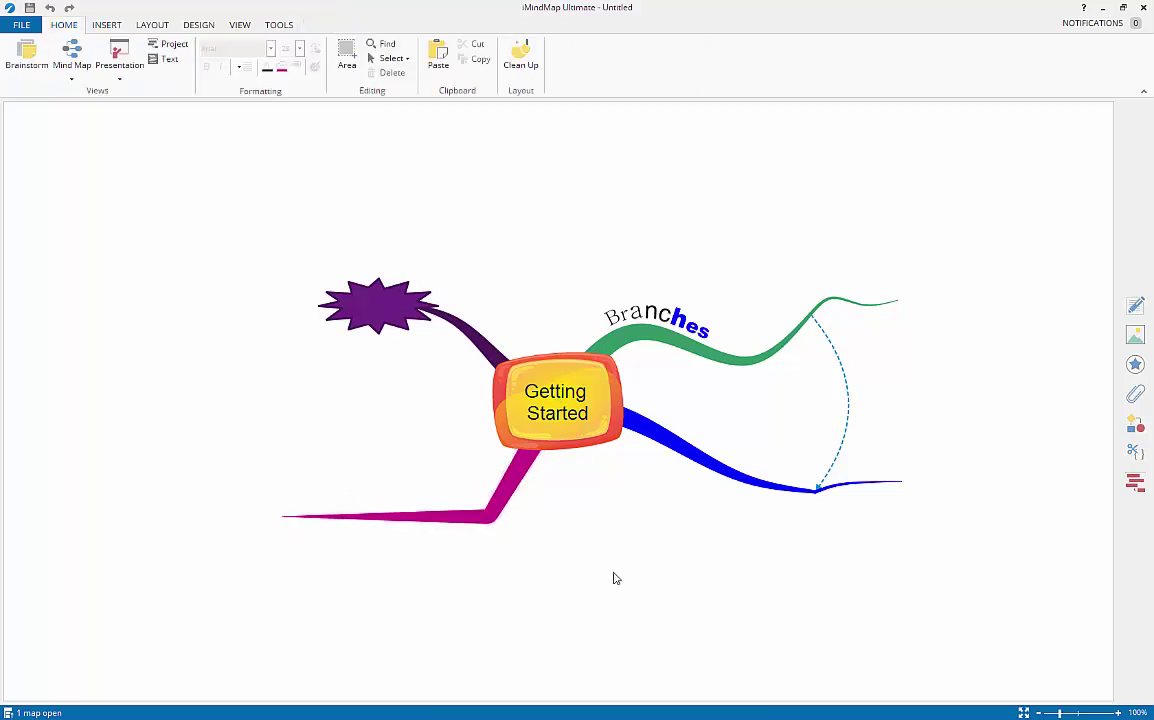
- Save the map to the cloud as 'Getting Started' in My Mind Maps
{"action": "left_click", "coordinate": [22, 27]}
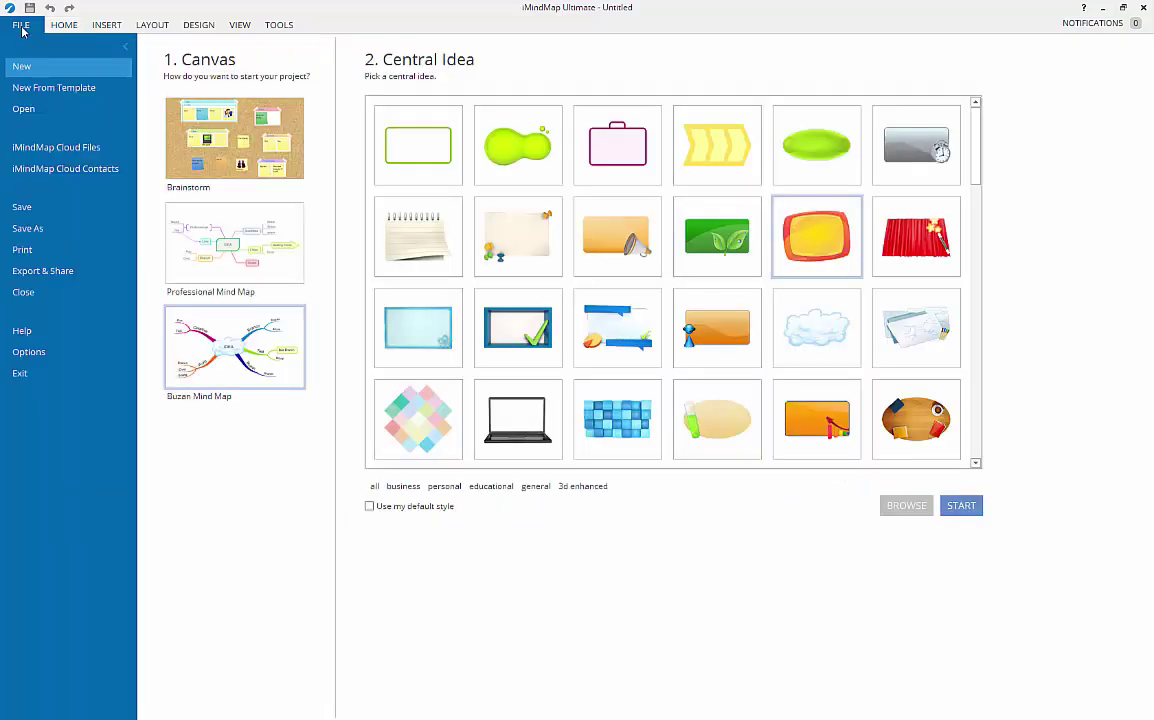
{"action": "left_click", "coordinate": [68, 232]}
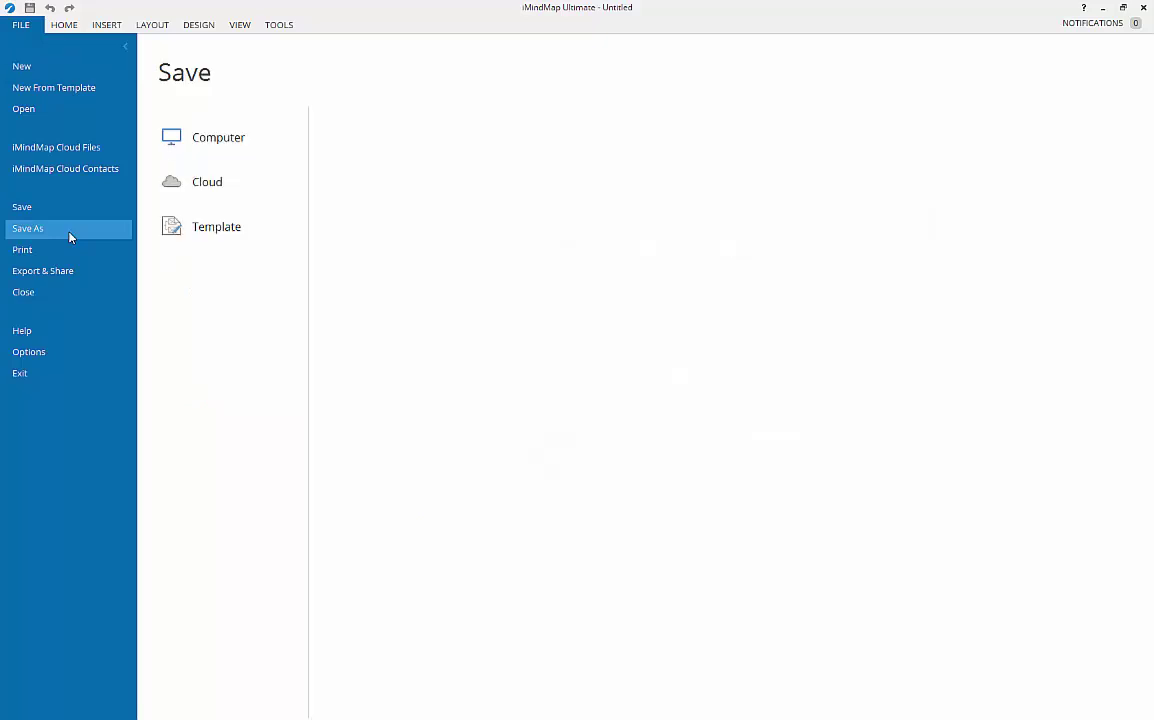
{"action": "left_click", "coordinate": [208, 194]}
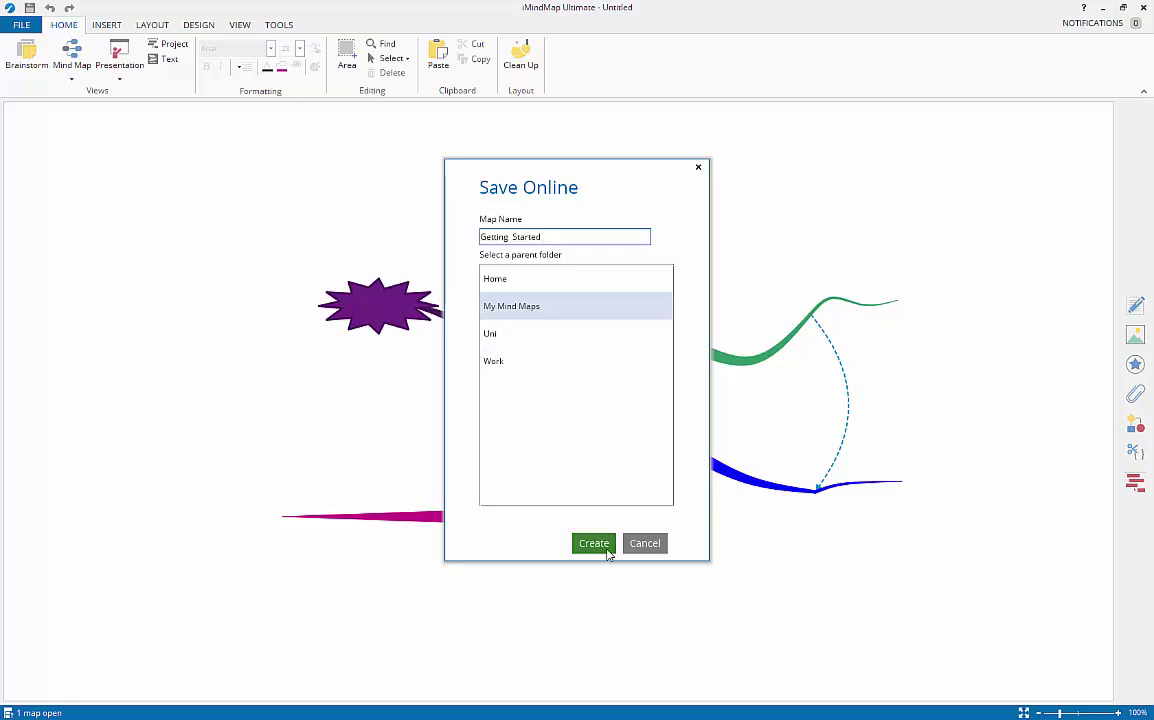
{"action": "left_click", "coordinate": [594, 543]}
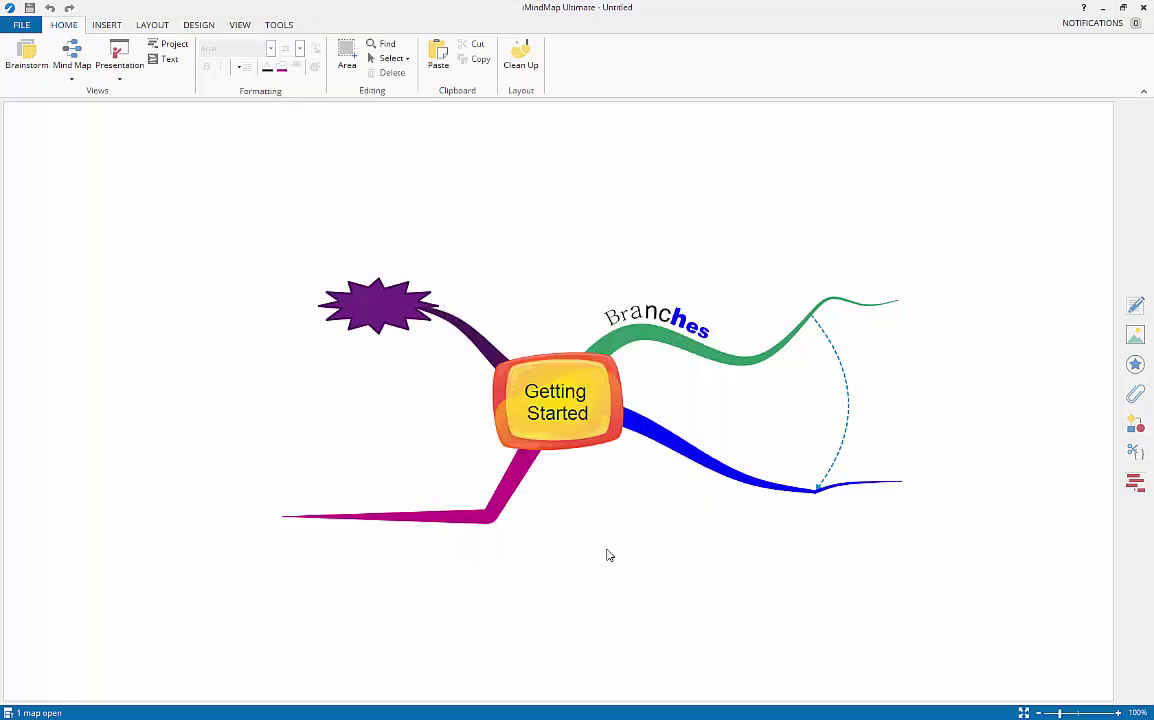
- Save a 'Getting Started' template under Education > Learning, filling in the description and author name
{"action": "left_click", "coordinate": [30, 25]}
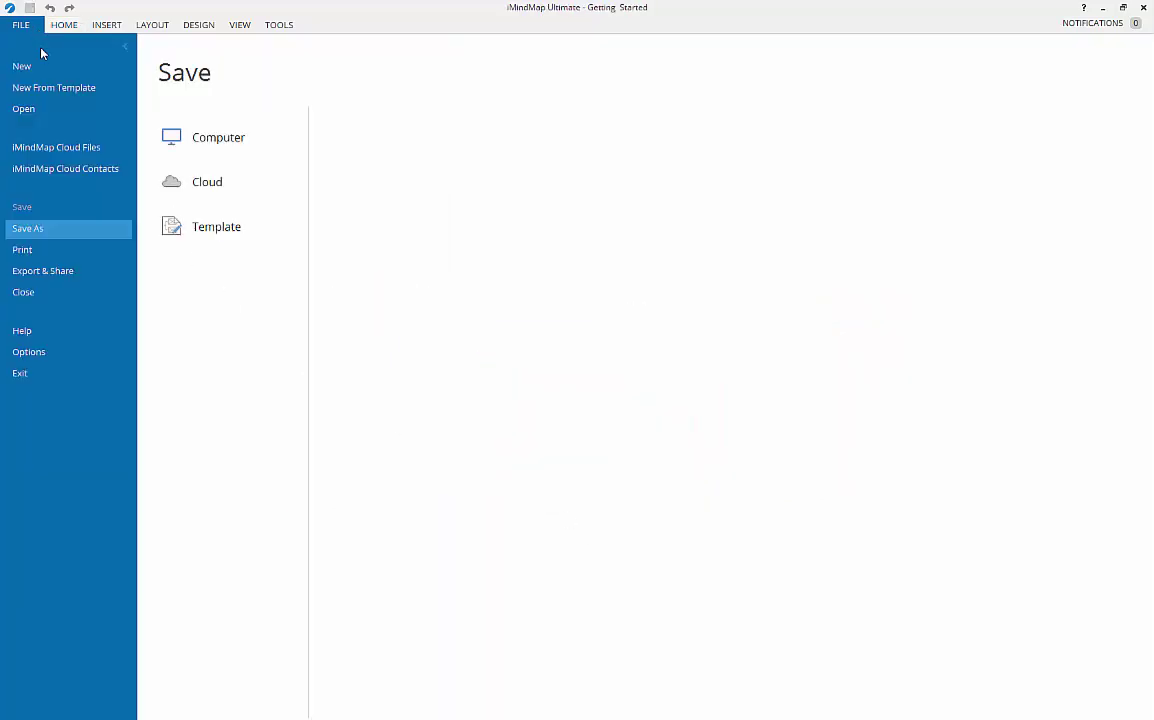
{"action": "left_click", "coordinate": [200, 225]}
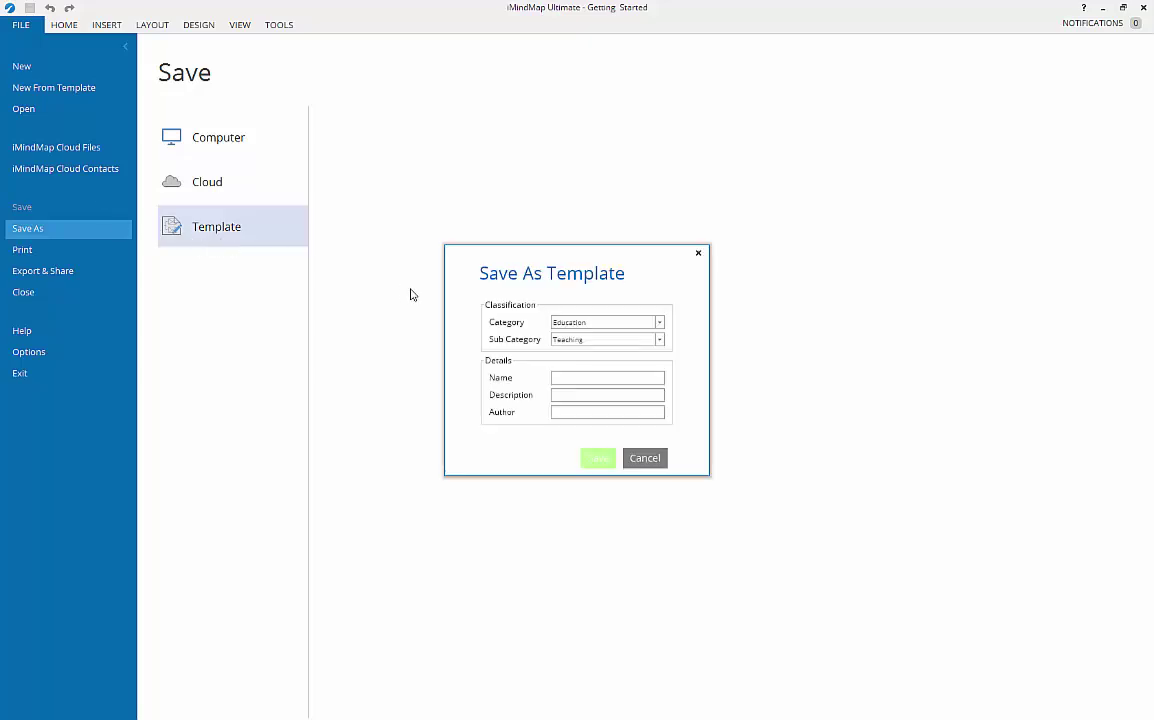
{"action": "left_click", "coordinate": [608, 339]}
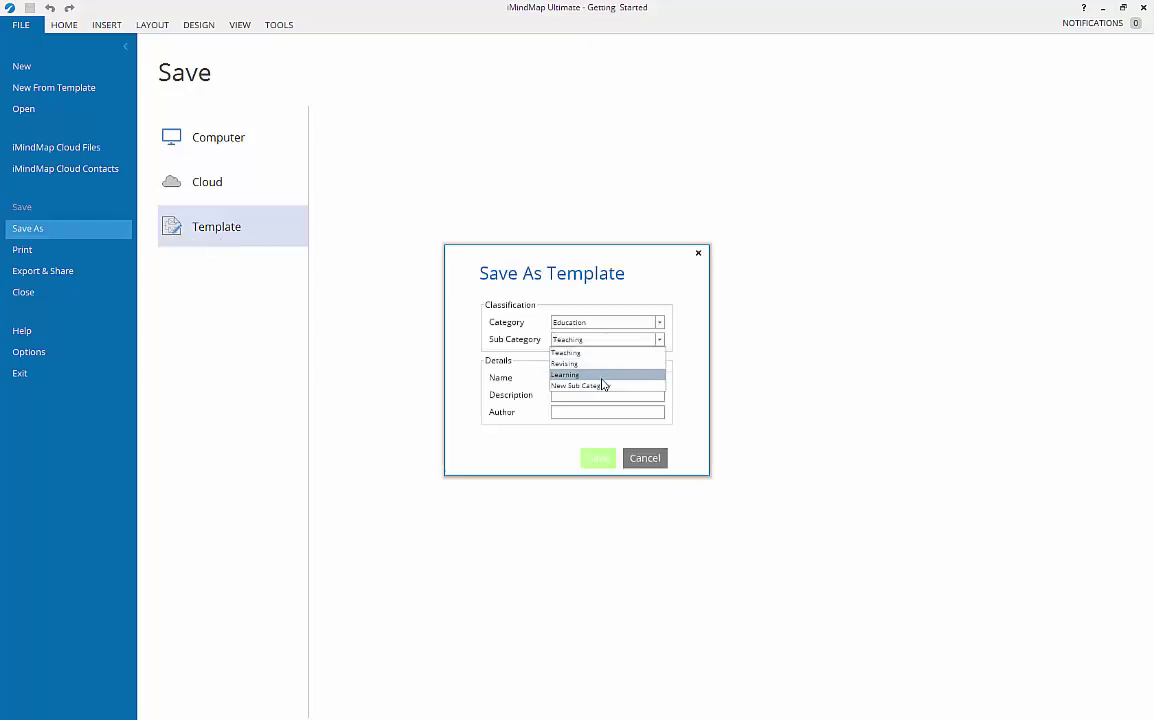
{"action": "left_click", "coordinate": [603, 374]}
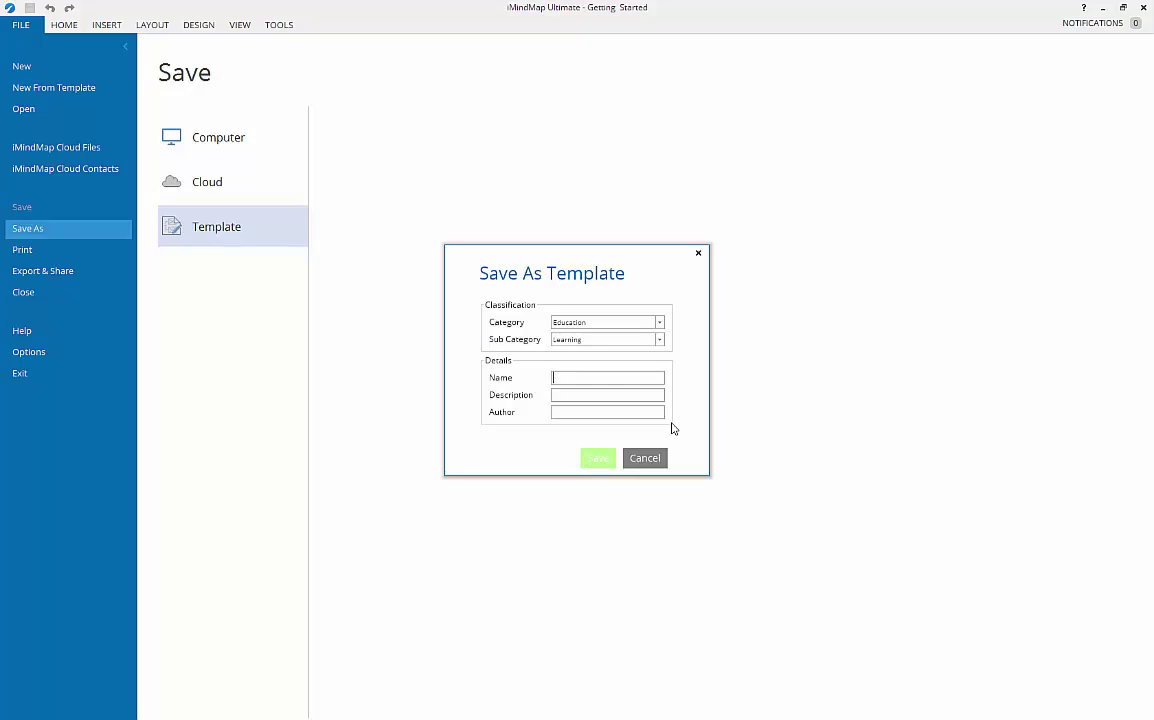
{"action": "type", "text": "Getting StartedMind Map Blog"}
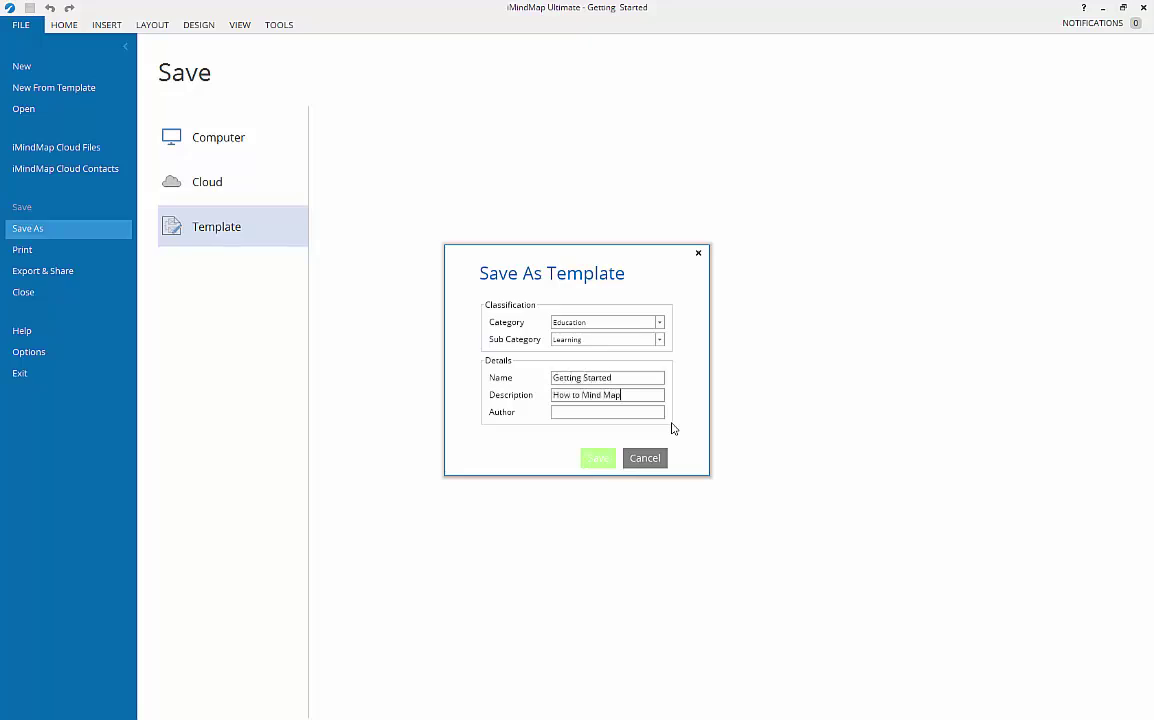
{"action": "key", "text": "Tab"}
{"action": "type", "text": "Brad Lovell"}
{"action": "left_click", "coordinate": [598, 458]}
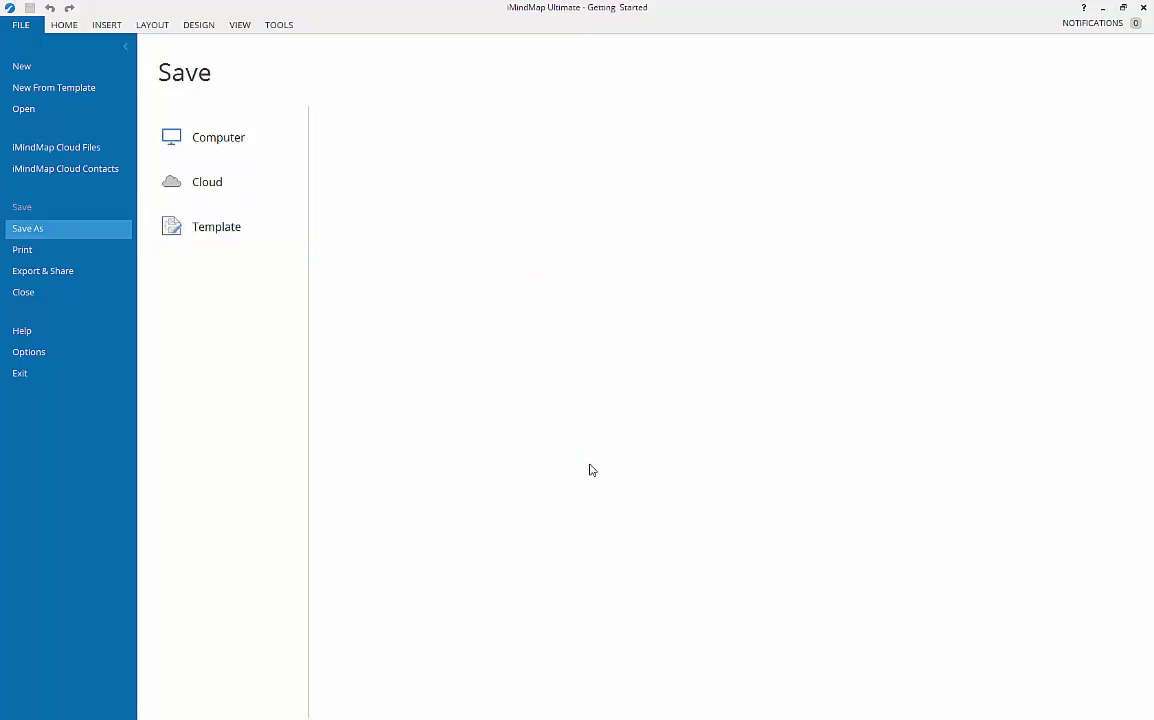
- Label the blue, magenta and starburst branches 'Learning', 'Linear' and 'Saving', with Saving in orange
{"action": "left_click", "coordinate": [700, 440]}
{"action": "type", "text": "Learning"}
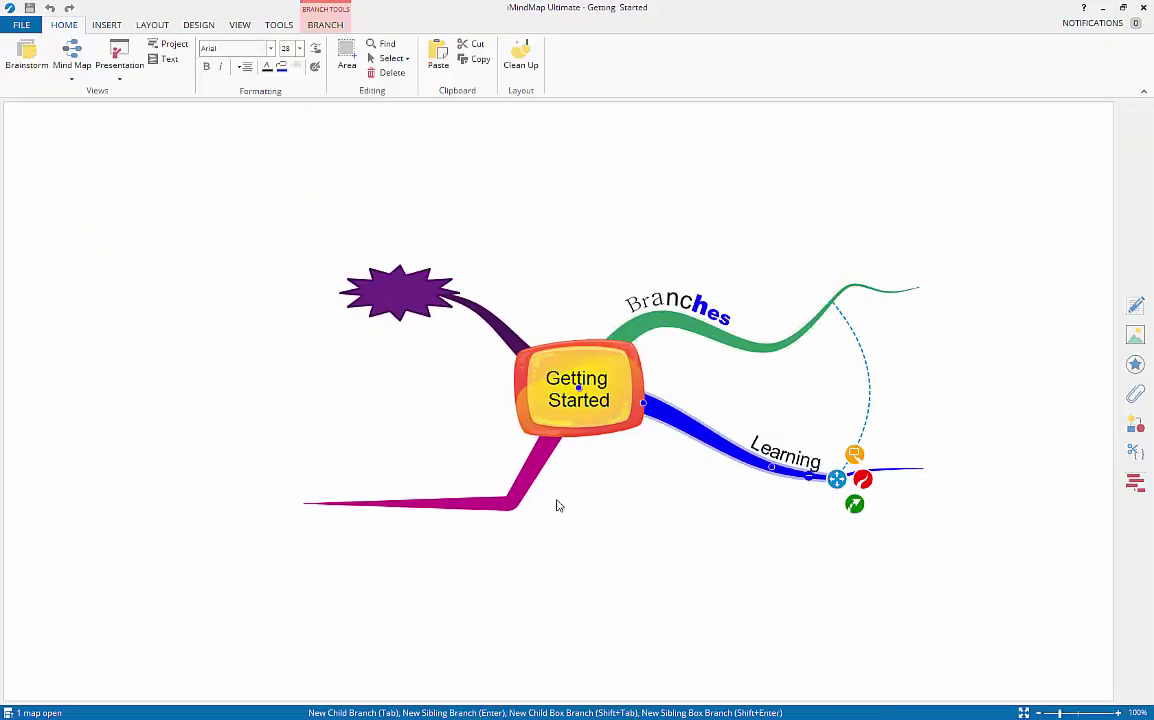
{"action": "left_click", "coordinate": [438, 503]}
{"action": "type", "text": "Linear"}
{"action": "left_click", "coordinate": [398, 292]}
{"action": "type", "text": "Saving"}
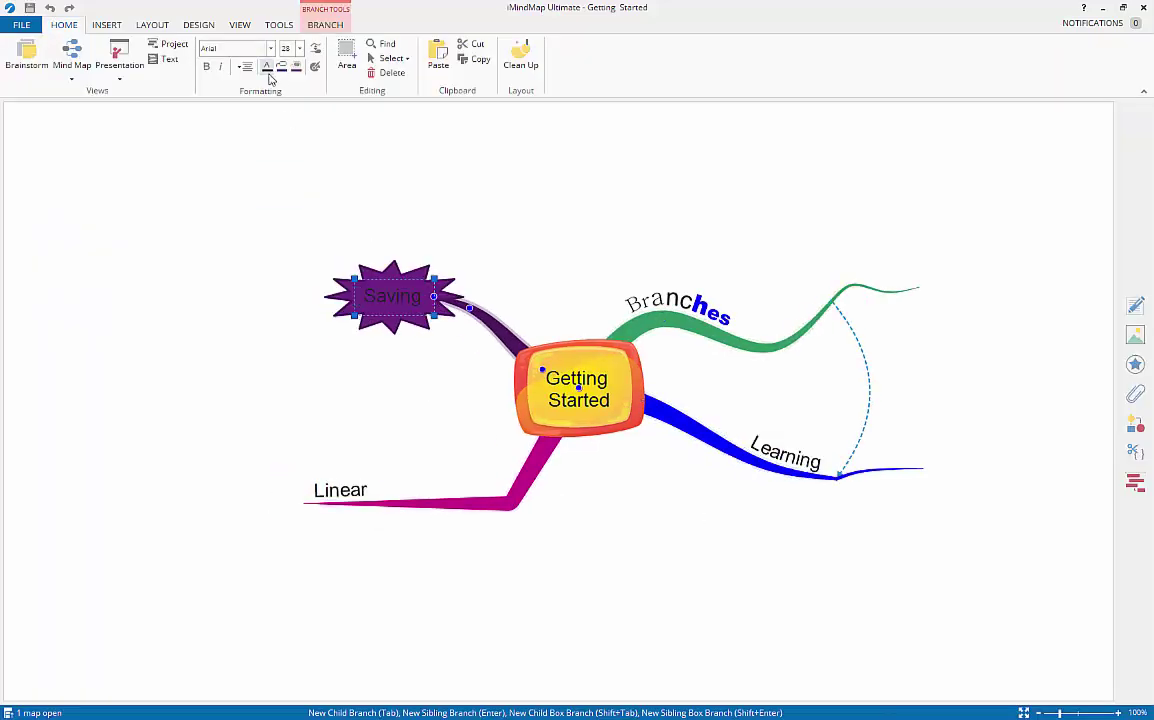
{"action": "key", "text": "Return"}
{"action": "left_click", "coordinate": [479, 286]}
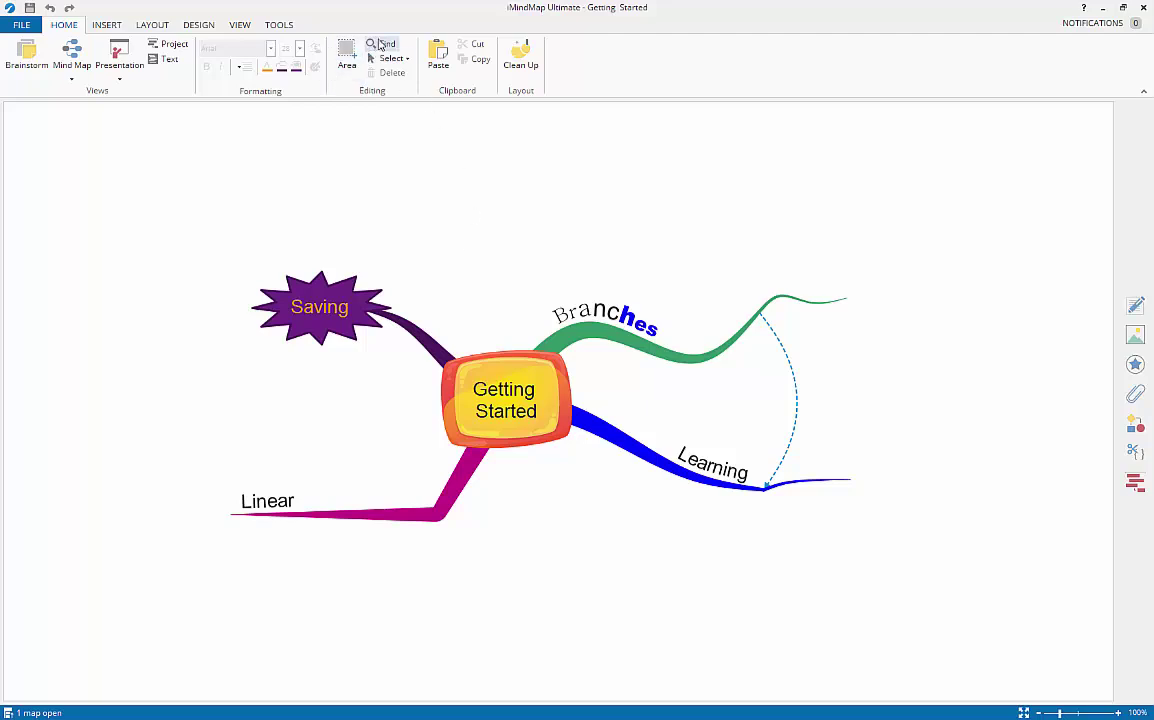
- Use Find to search 'Saving', then 'Bra', jumping to the Branches branch
{"action": "left_click", "coordinate": [381, 45]}
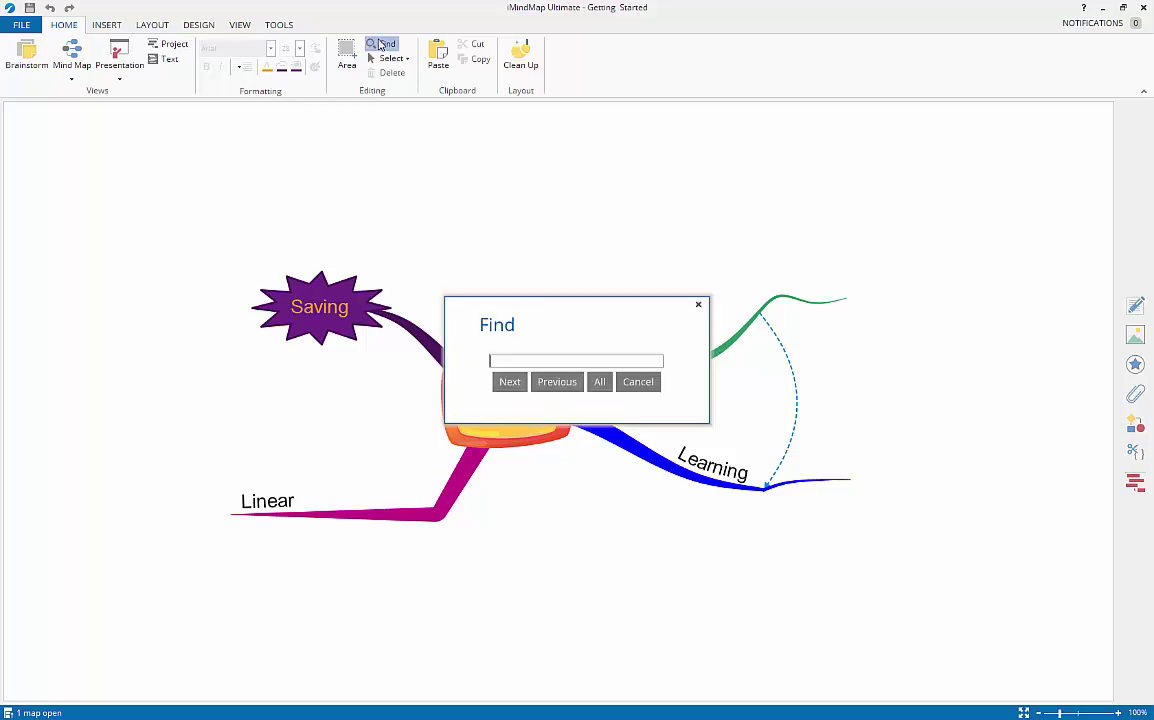
{"action": "type", "text": "Sav"}
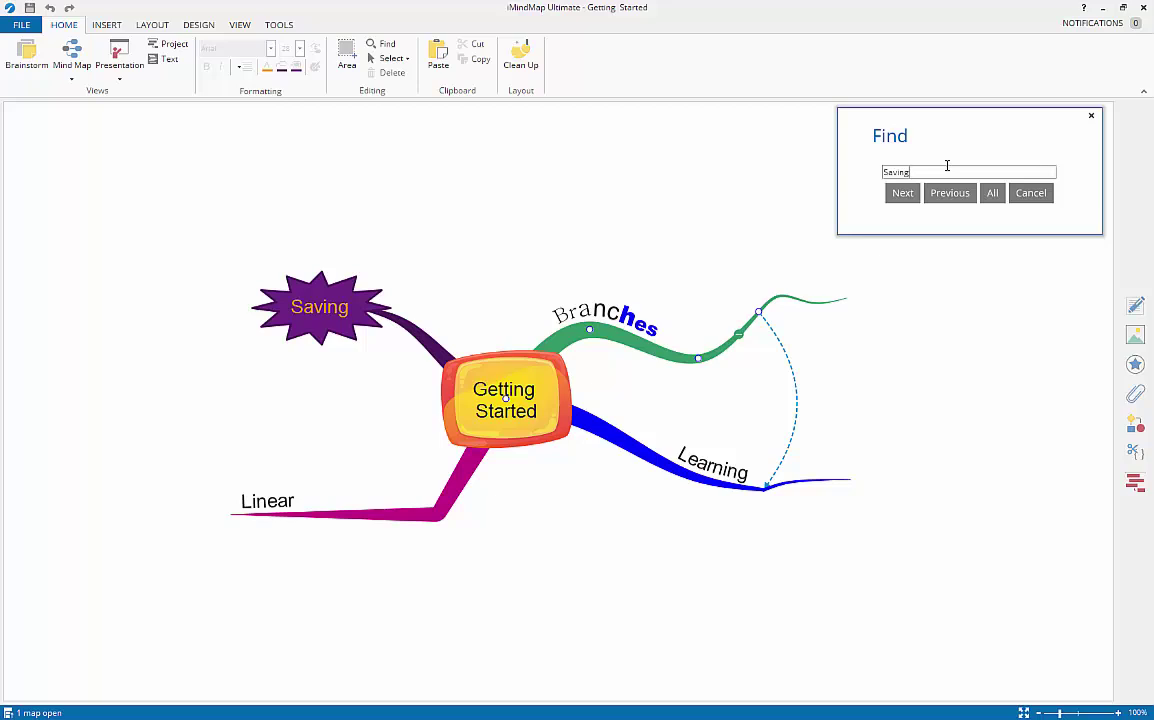
{"action": "type", "text": "ing"}
{"action": "left_click", "coordinate": [904, 193]}
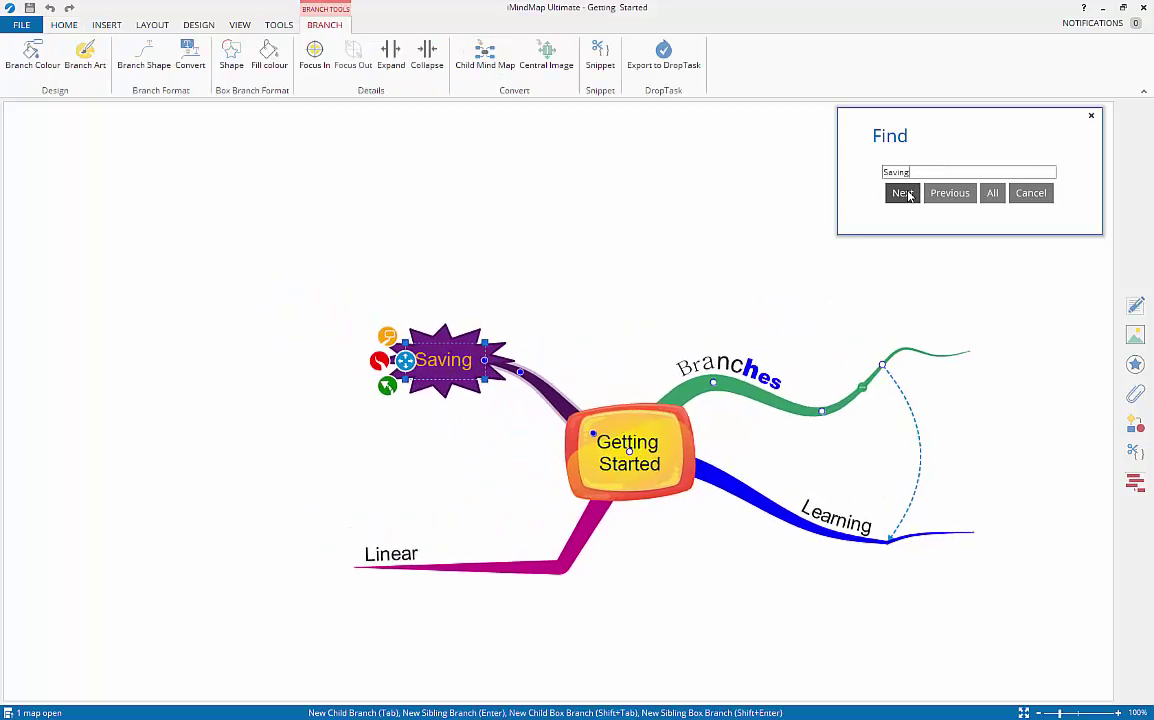
{"action": "type", "text": "Branches"}
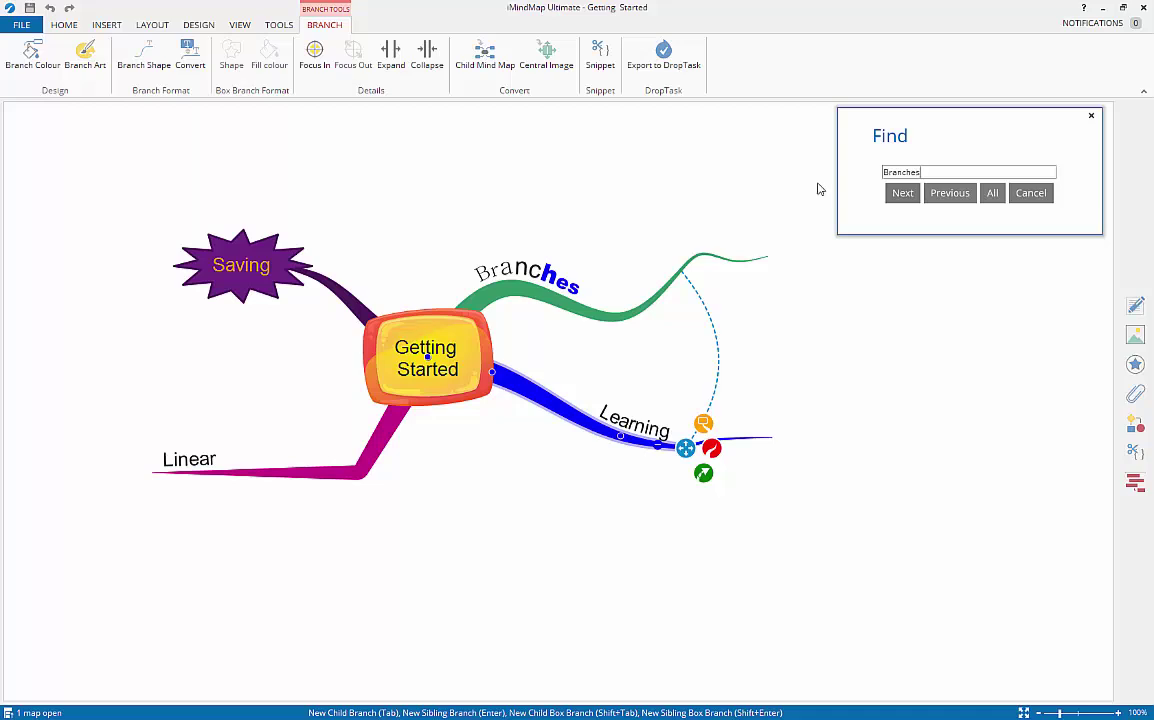
{"action": "left_click", "coordinate": [895, 192]}
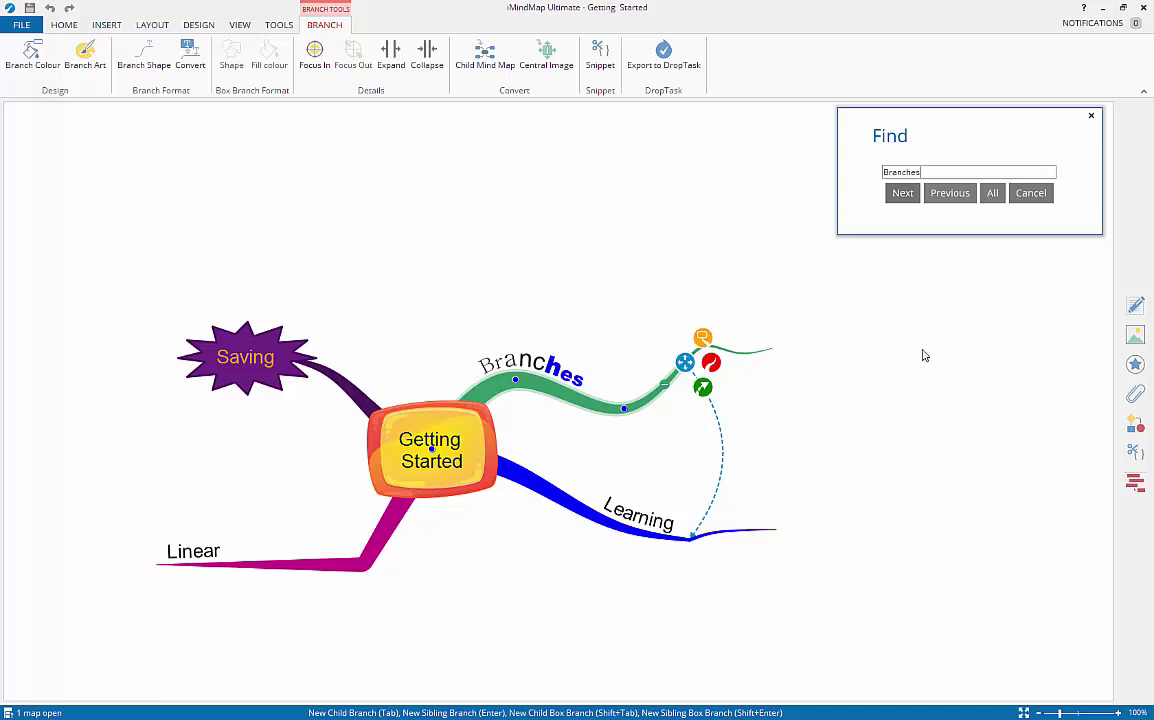
{"action": "left_click", "coordinate": [893, 396]}
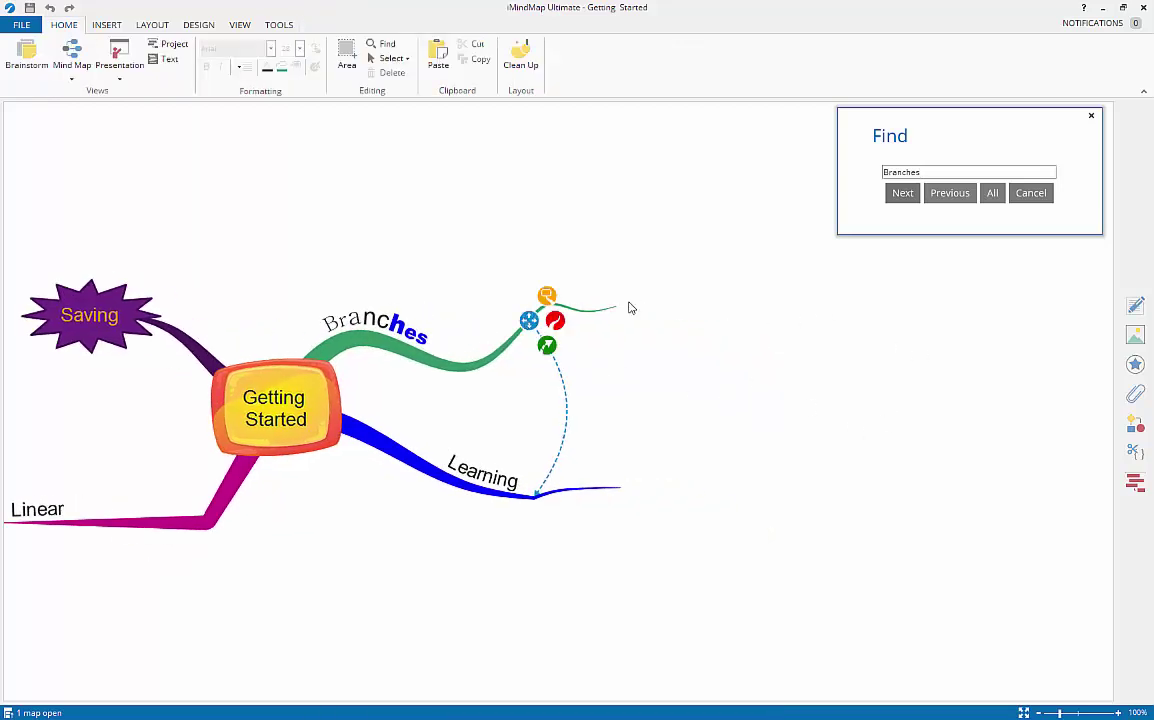
- Draw four sub-branches fanning out from the tip of the Branches branch
{"action": "left_click", "coordinate": [1035, 193]}
{"action": "mouse_move", "coordinate": [548, 322]}
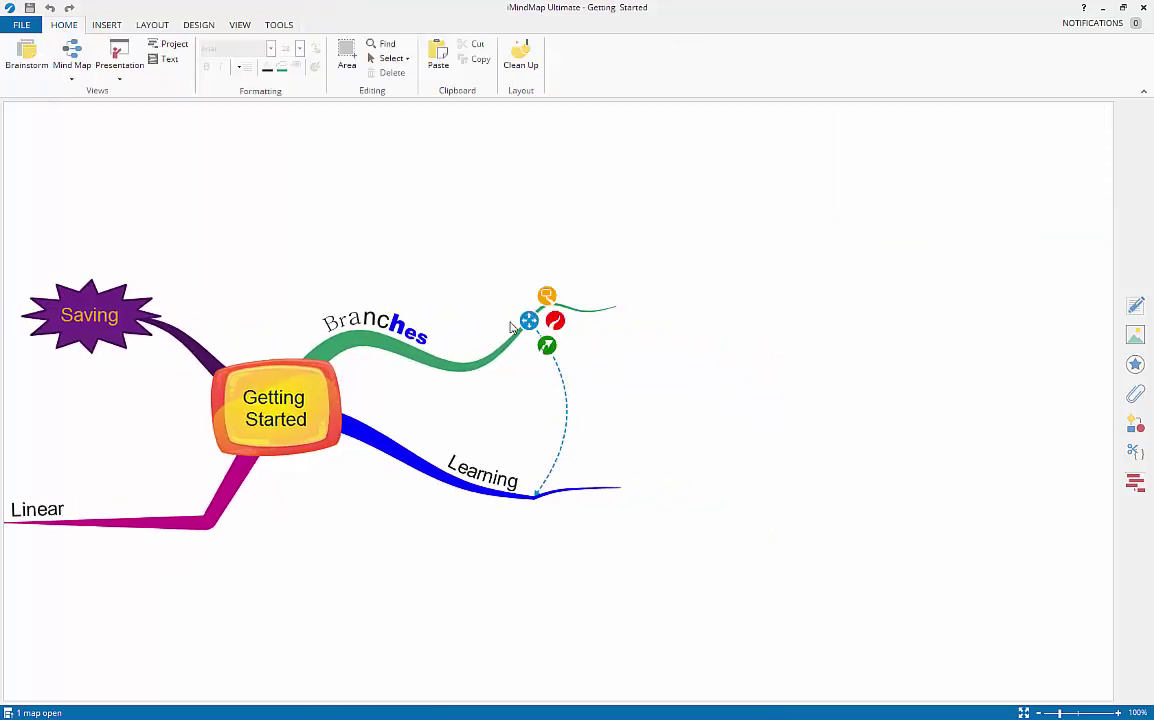
{"action": "left_click_drag", "start_coordinate": [553, 322], "coordinate": [608, 351]}
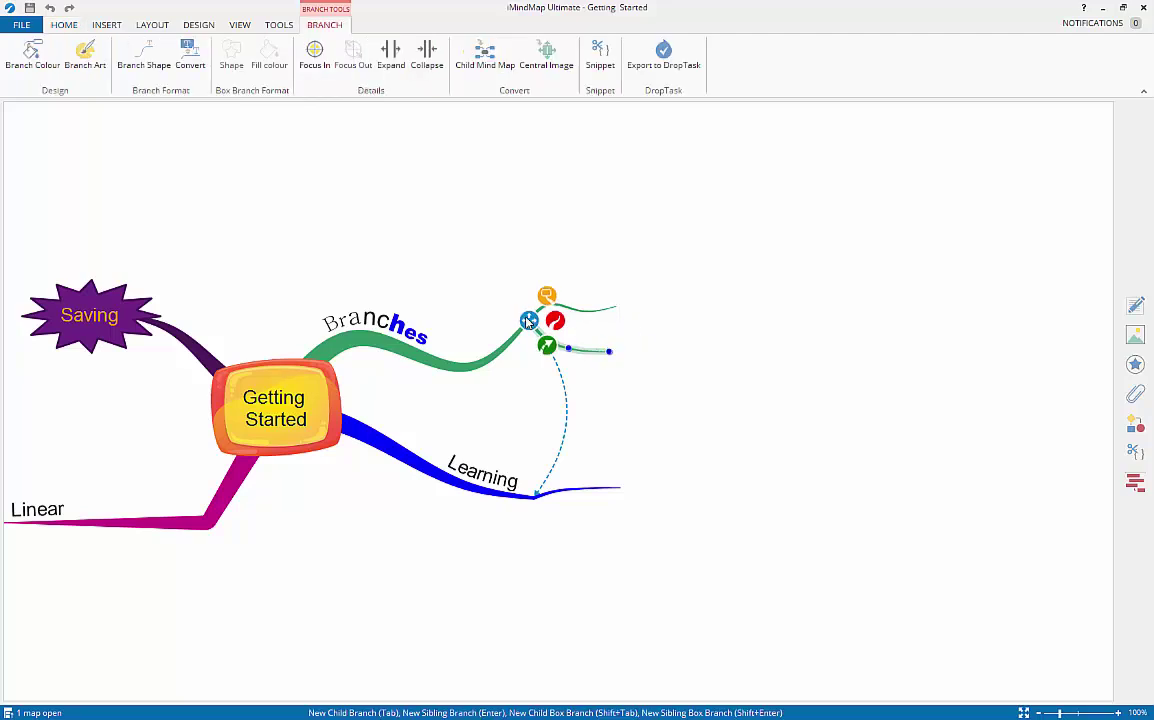
{"action": "left_click_drag", "start_coordinate": [556, 322], "coordinate": [587, 265]}
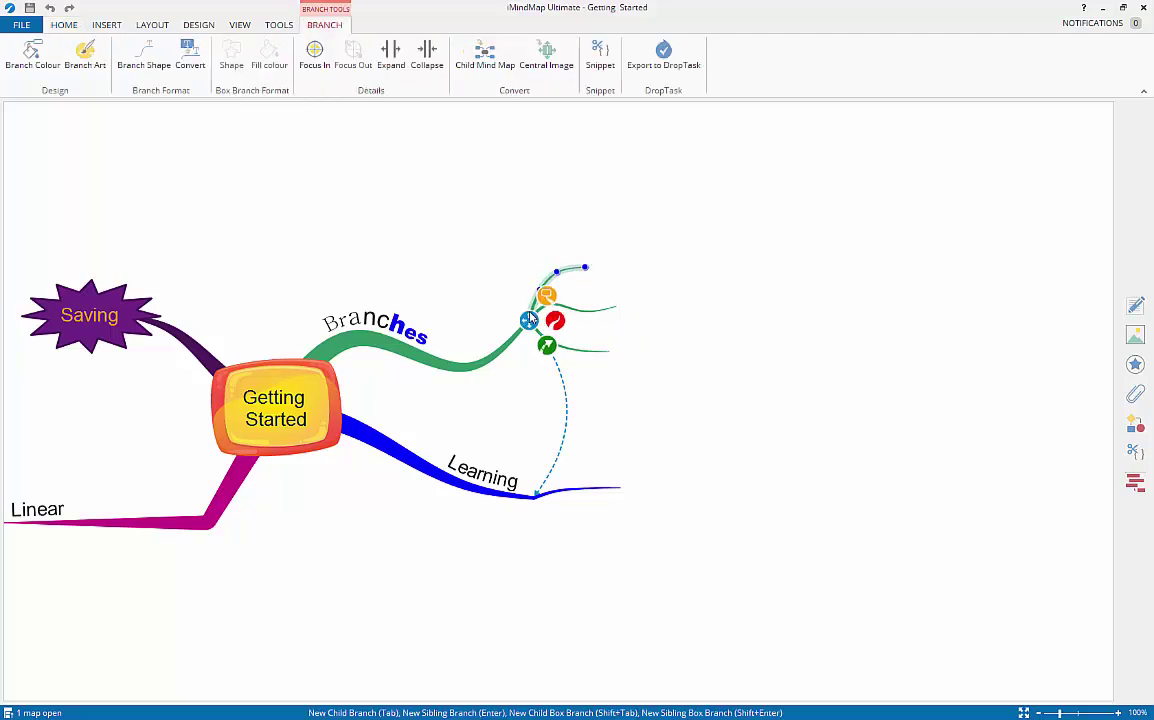
{"action": "left_click_drag", "start_coordinate": [557, 322], "coordinate": [618, 287]}
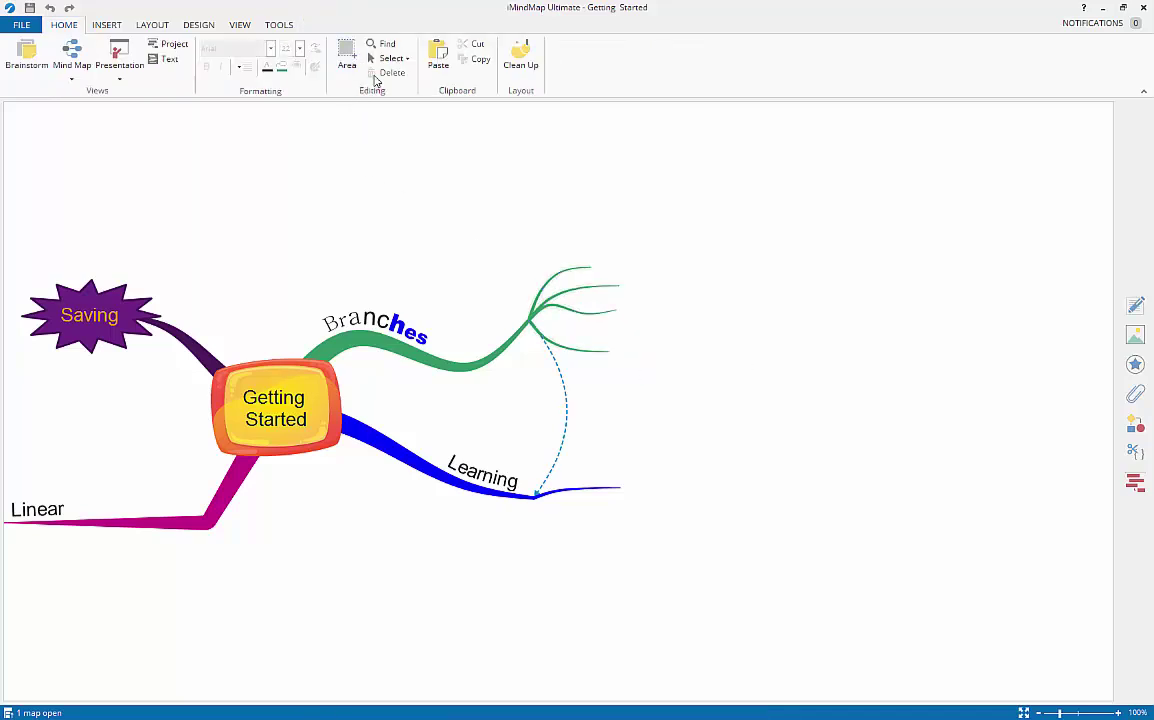
- Box-select the four sub-branches and move them onto the end of Learning
{"action": "left_click_drag", "start_coordinate": [645, 237], "coordinate": [528, 390]}
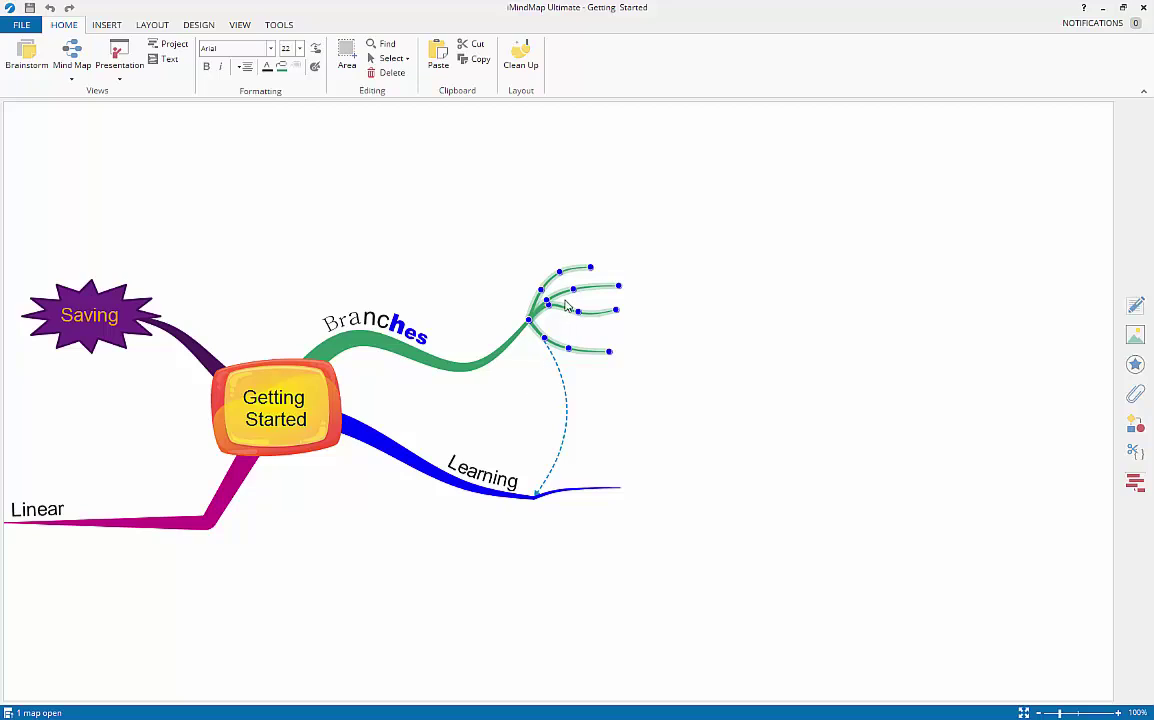
{"action": "left_click_drag", "start_coordinate": [512, 280], "coordinate": [612, 497]}
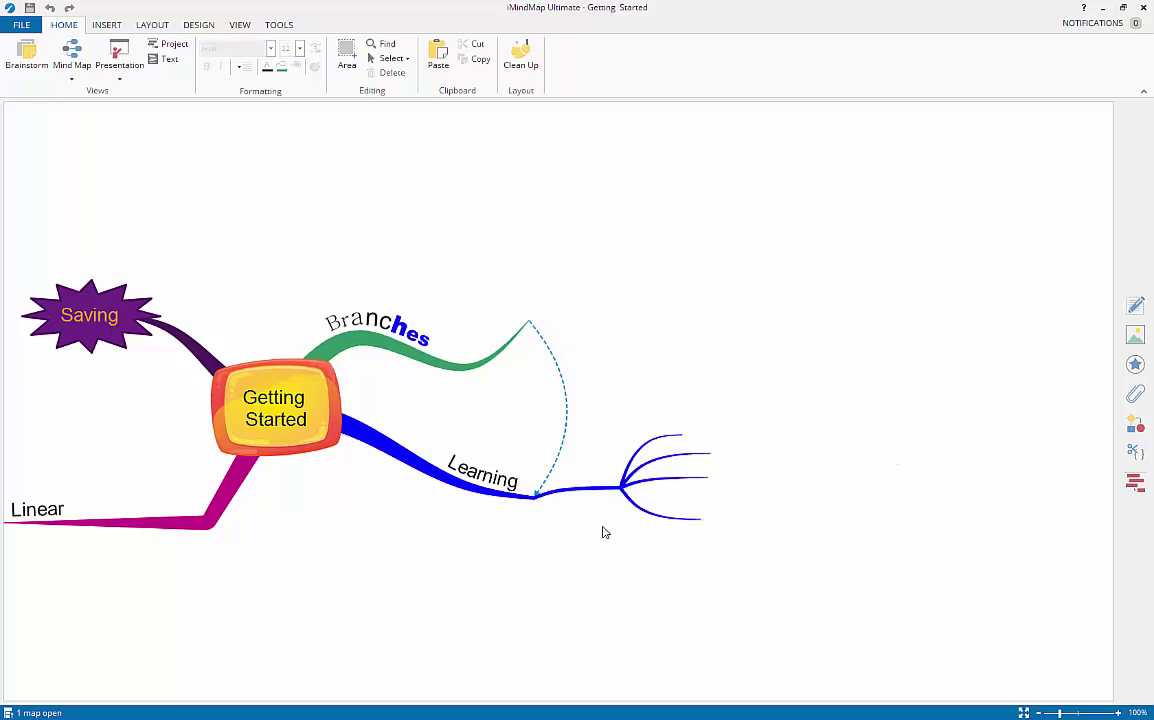
{"action": "left_click", "coordinate": [655, 446]}
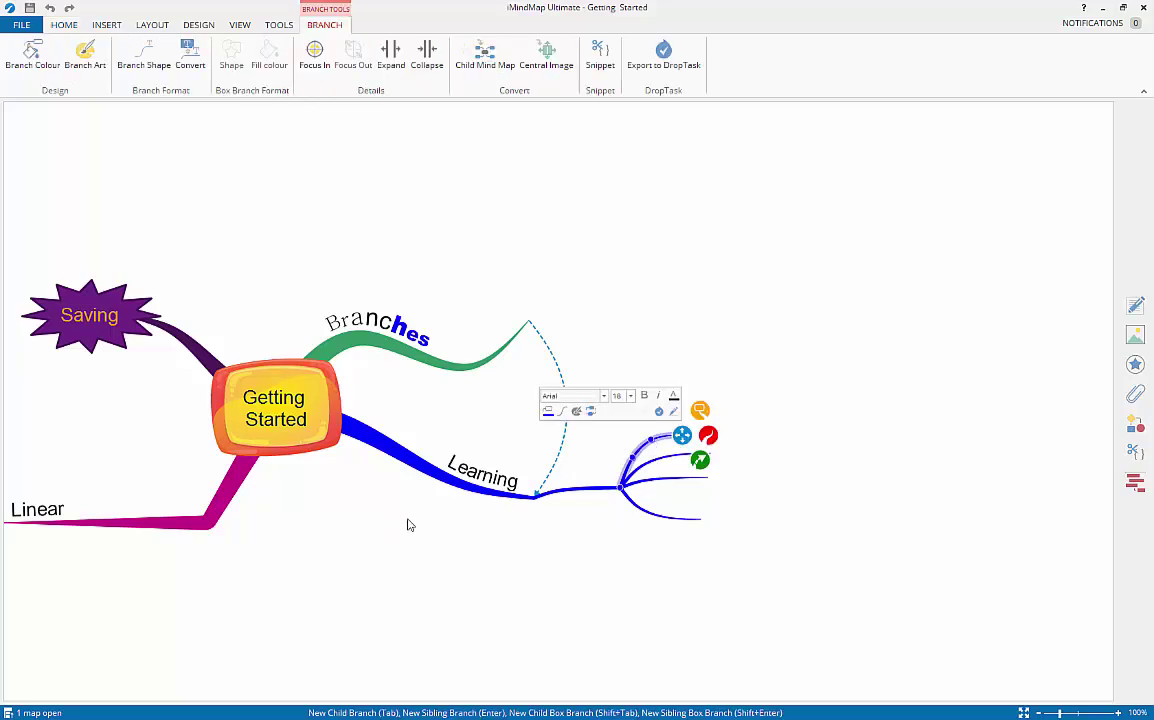
{"action": "left_click_drag", "start_coordinate": [407, 522], "coordinate": [559, 505]}
{"action": "left_click", "coordinate": [370, 494]}
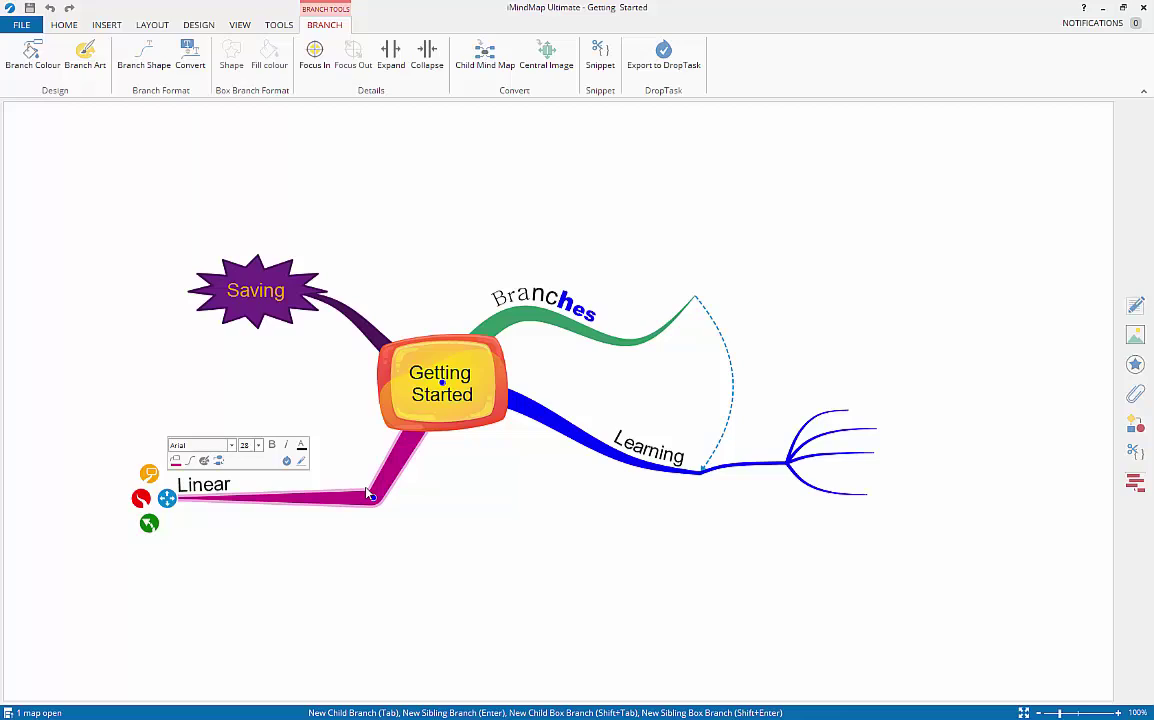
{"action": "key", "text": "Delete"}
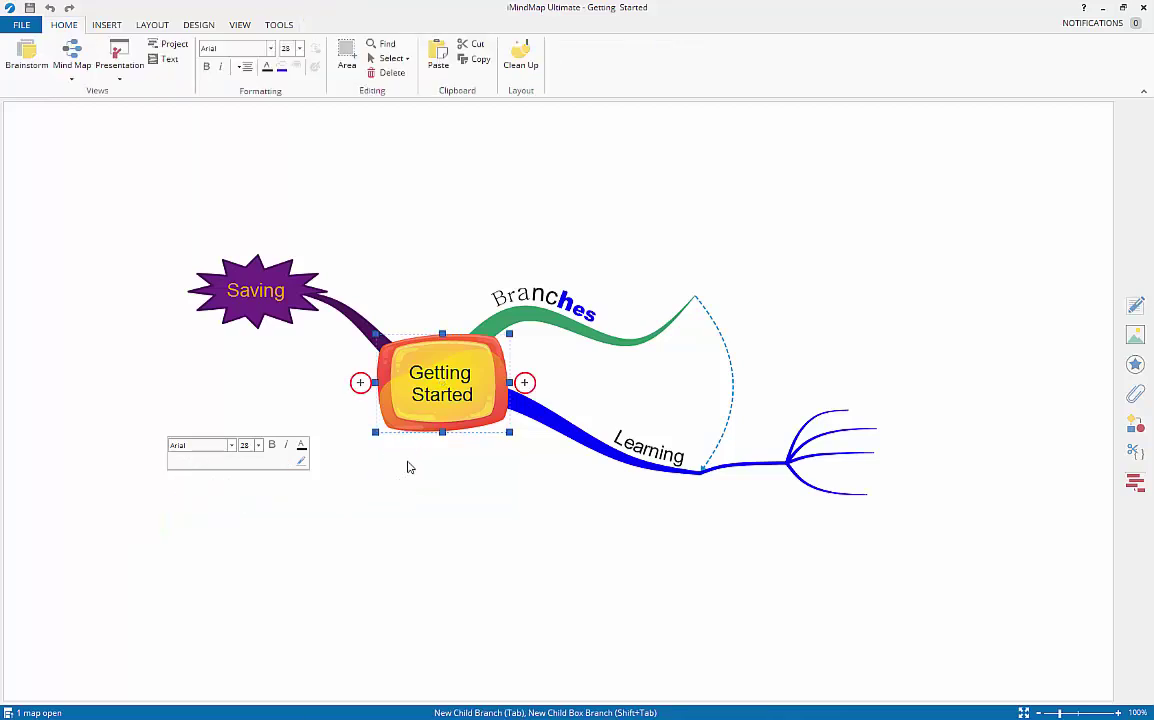
{"action": "left_click", "coordinate": [827, 494]}
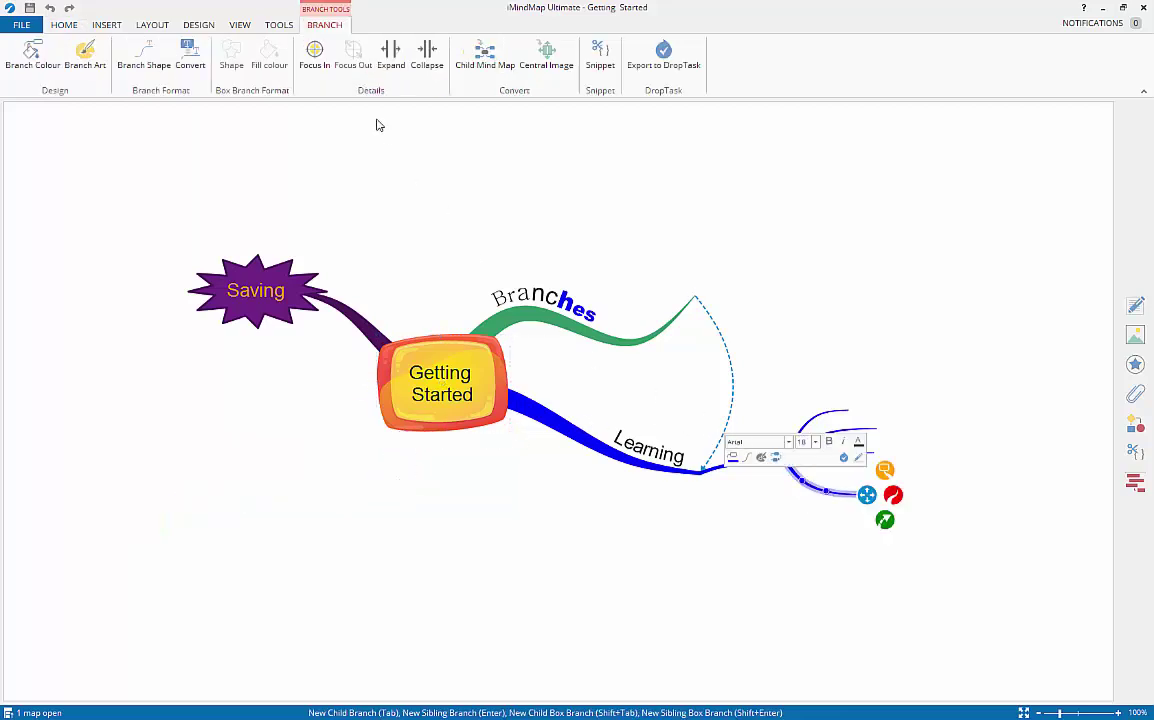
{"action": "left_click", "coordinate": [68, 28]}
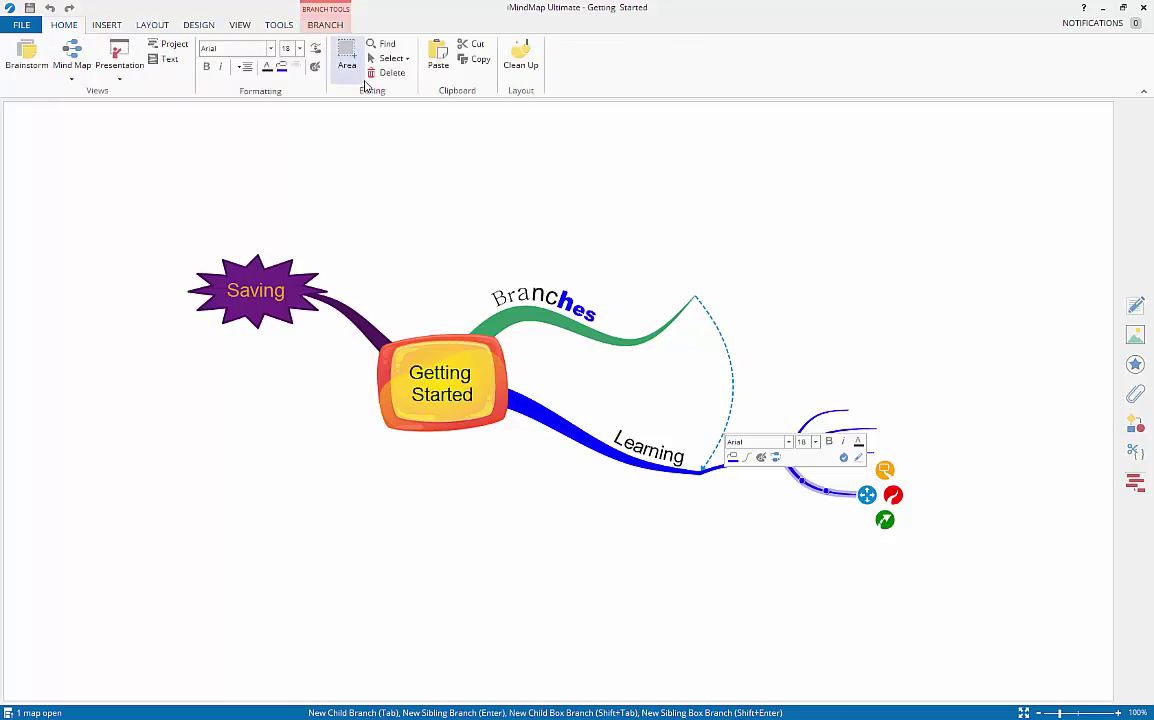
{"action": "left_click", "coordinate": [386, 72]}
{"action": "left_click", "coordinate": [553, 507]}
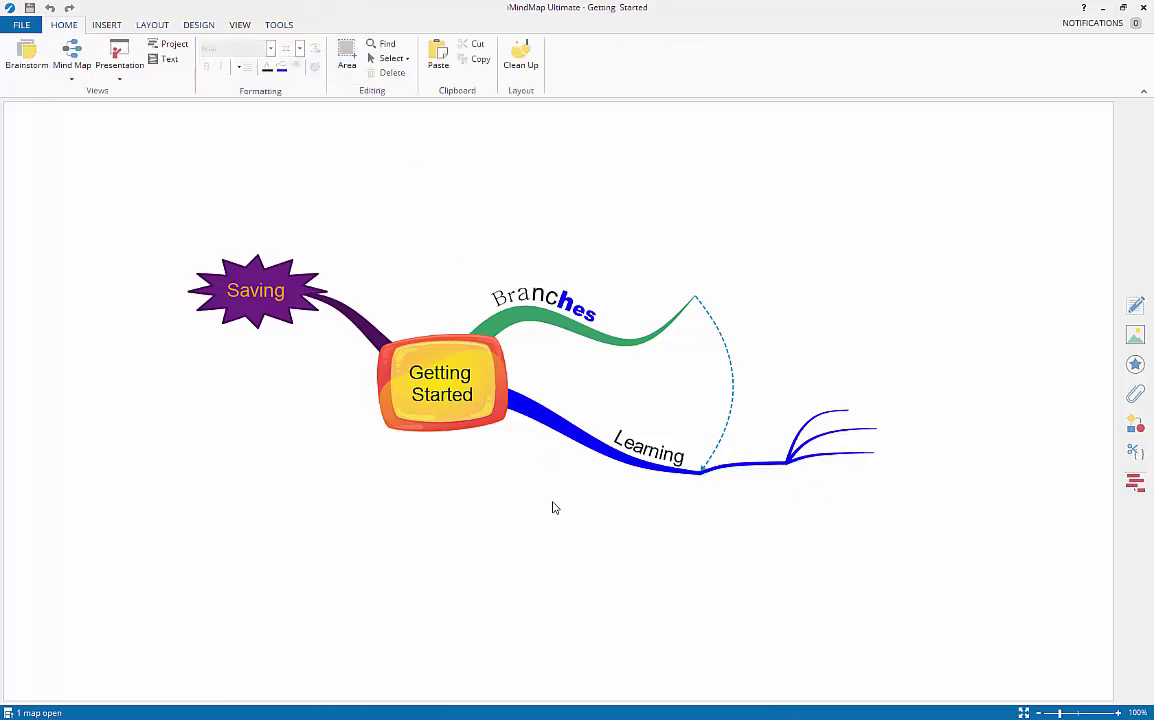
{"action": "left_click", "coordinate": [50, 8]}
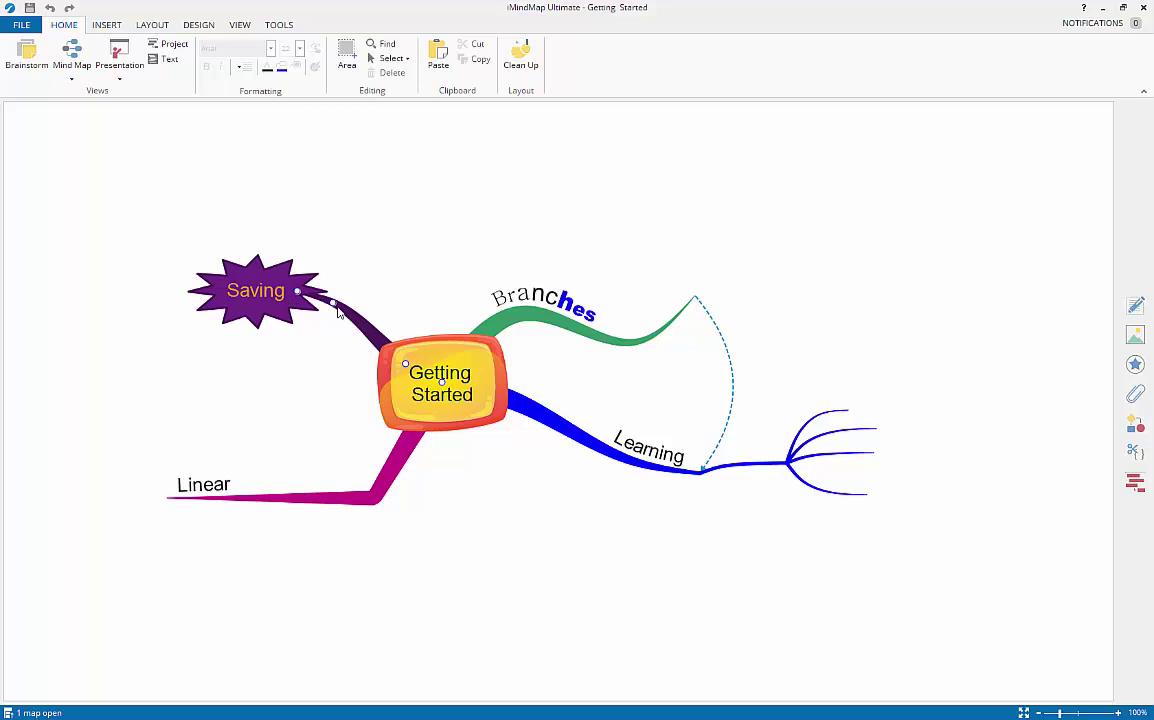
- Move Saving up-left, drop Linear's end lower, push Learning's end down-right, and raise Branches' end
{"action": "left_click", "coordinate": [289, 297]}
{"action": "left_click_drag", "start_coordinate": [288, 299], "coordinate": [220, 219]}
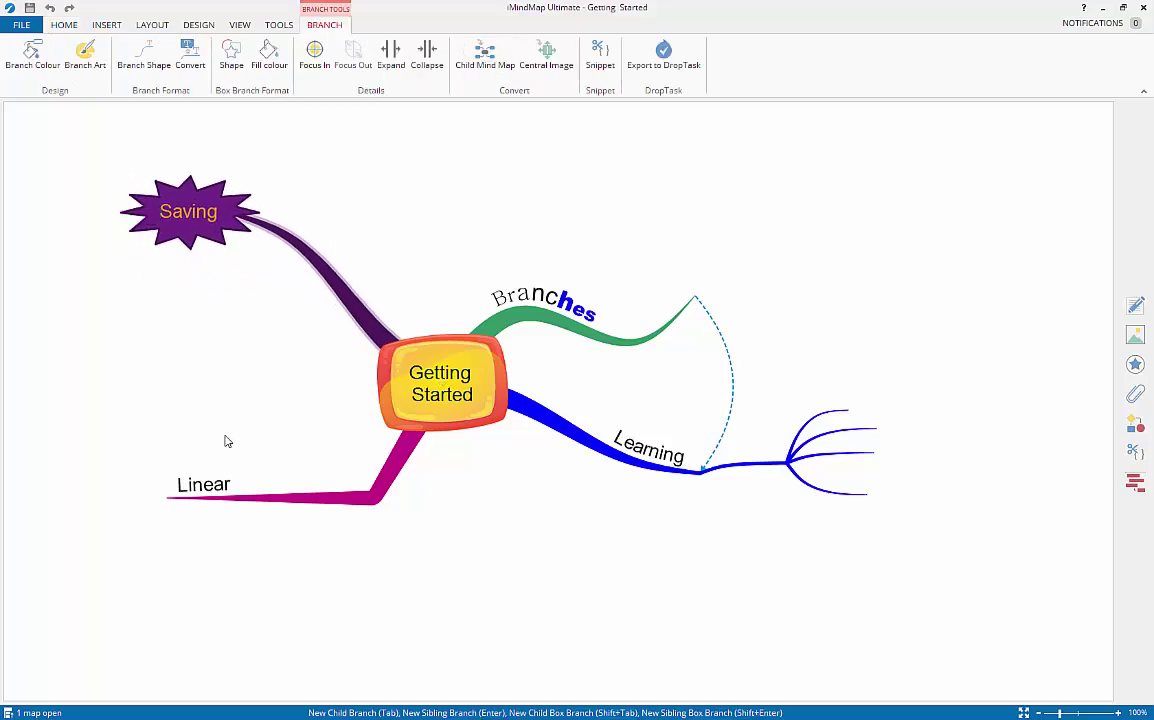
{"action": "left_click_drag", "start_coordinate": [167, 498], "coordinate": [159, 572]}
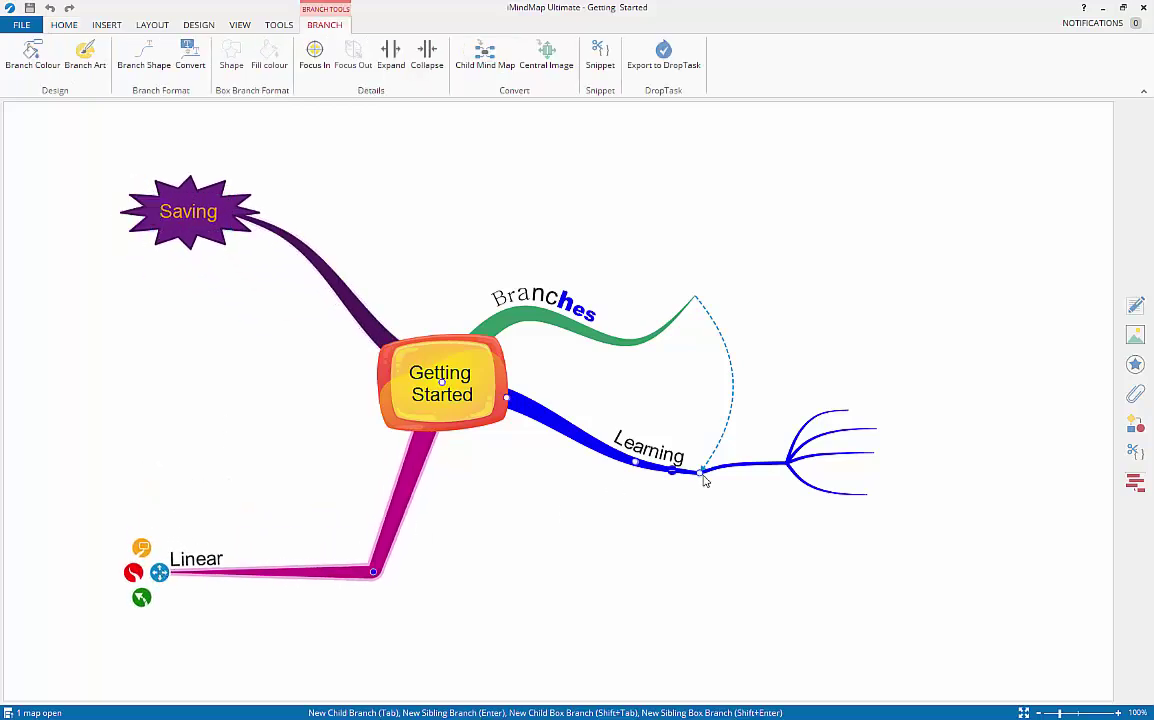
{"action": "mouse_move", "coordinate": [703, 477]}
{"action": "left_click_drag", "start_coordinate": [705, 478], "coordinate": [723, 554]}
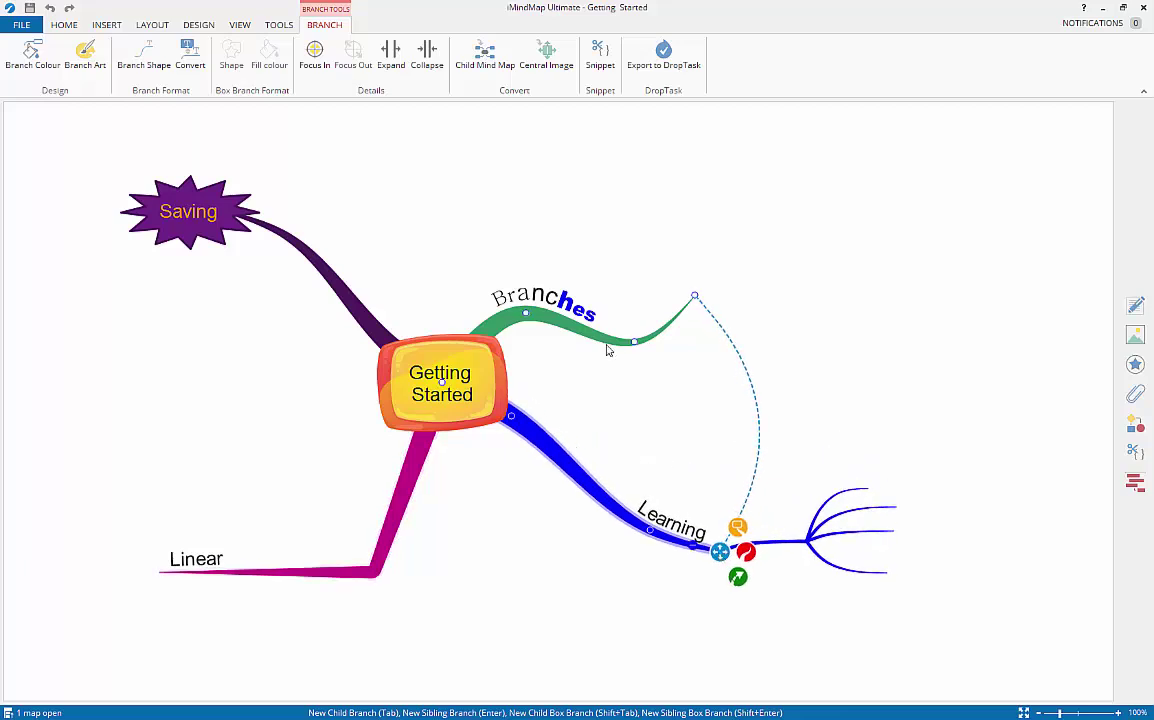
{"action": "left_click_drag", "start_coordinate": [695, 296], "coordinate": [678, 230]}
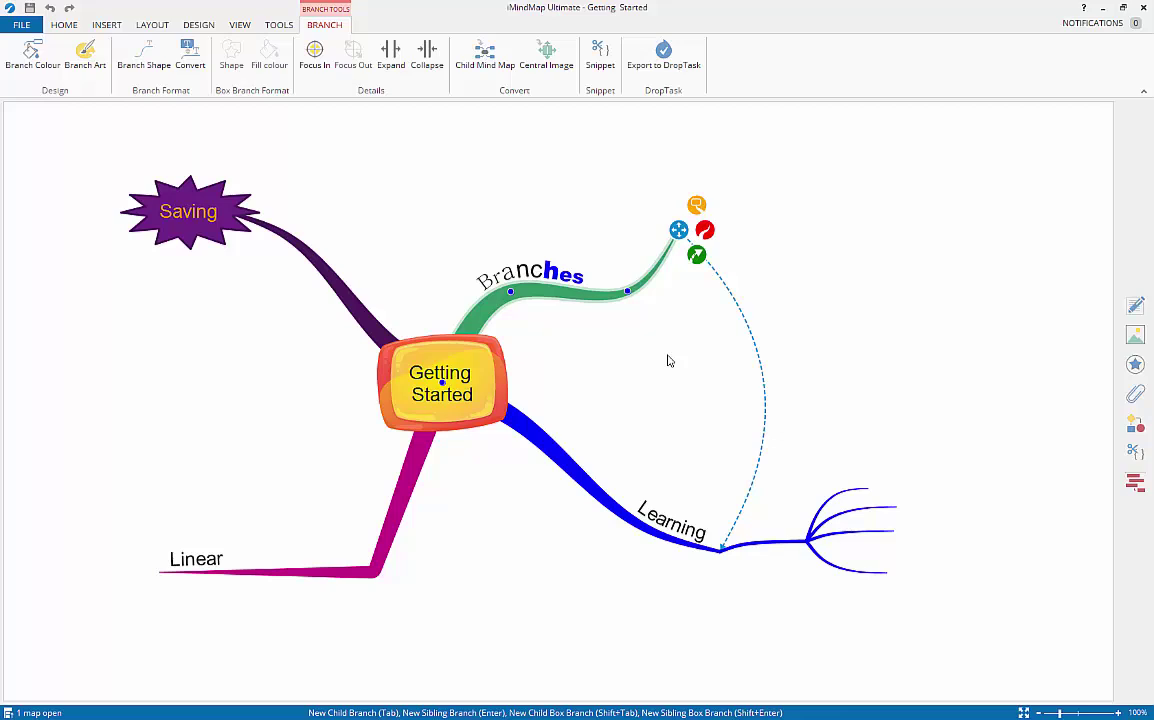
{"action": "left_click", "coordinate": [669, 361]}
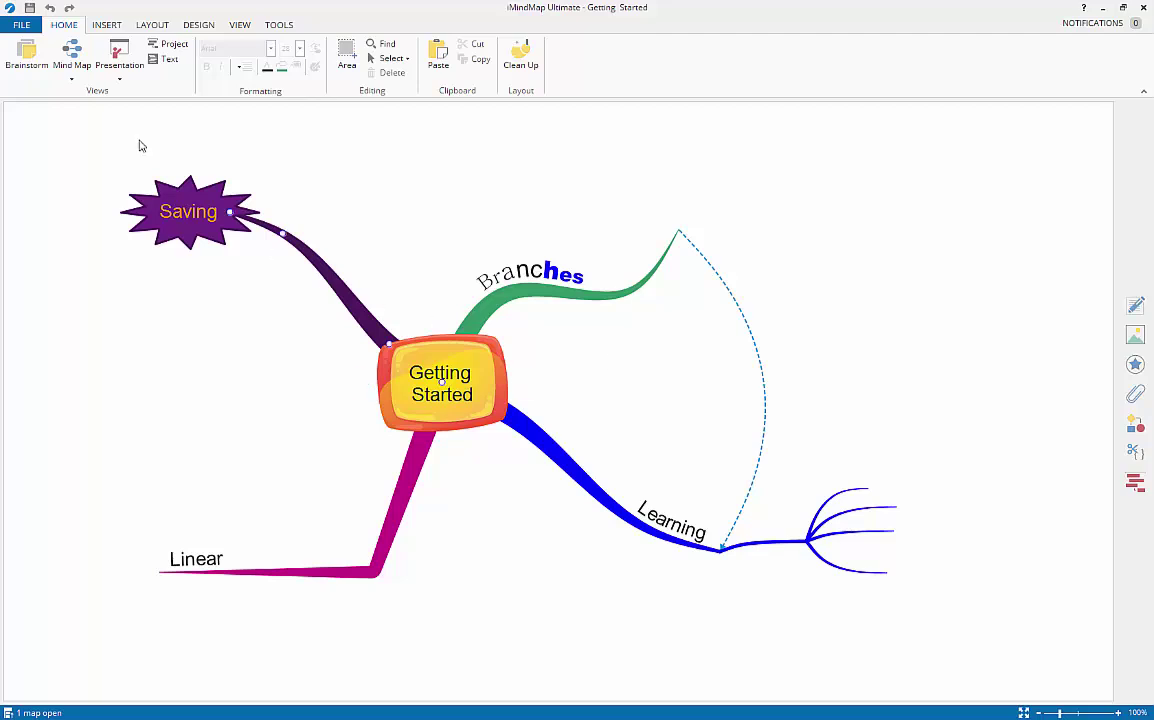
- Run Layout > Clean Up, then lengthen the green branch so 'Branches' fully shows
{"action": "left_click", "coordinate": [138, 26]}
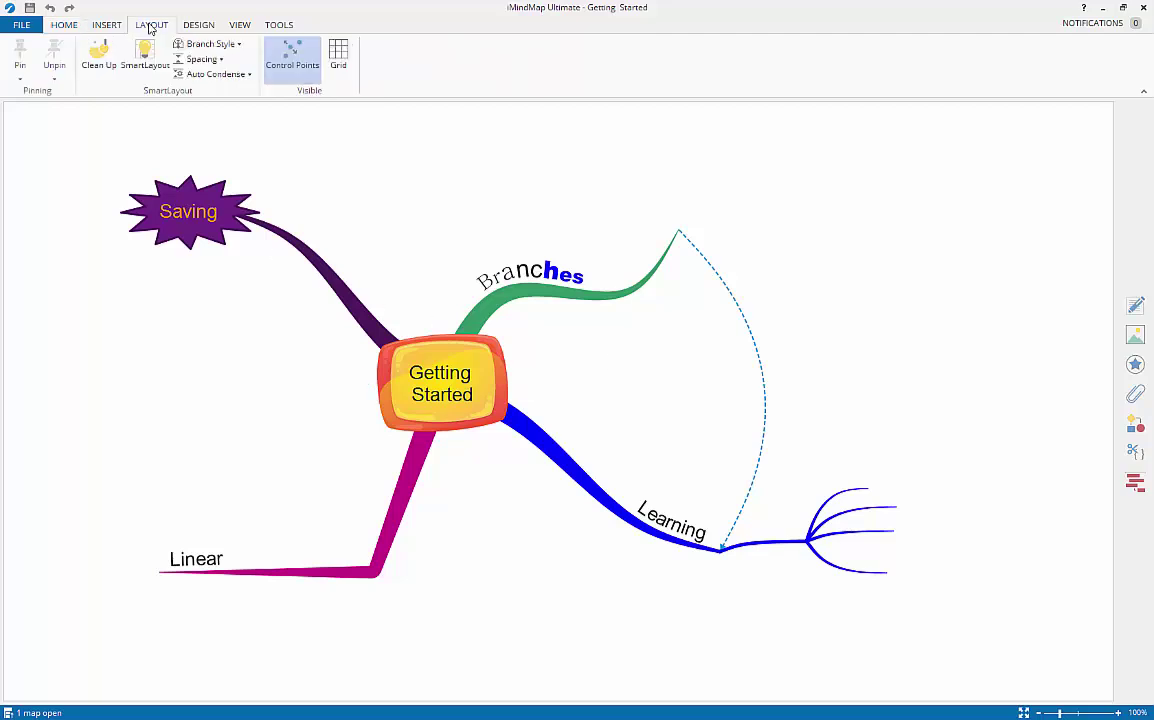
{"action": "left_click", "coordinate": [100, 62]}
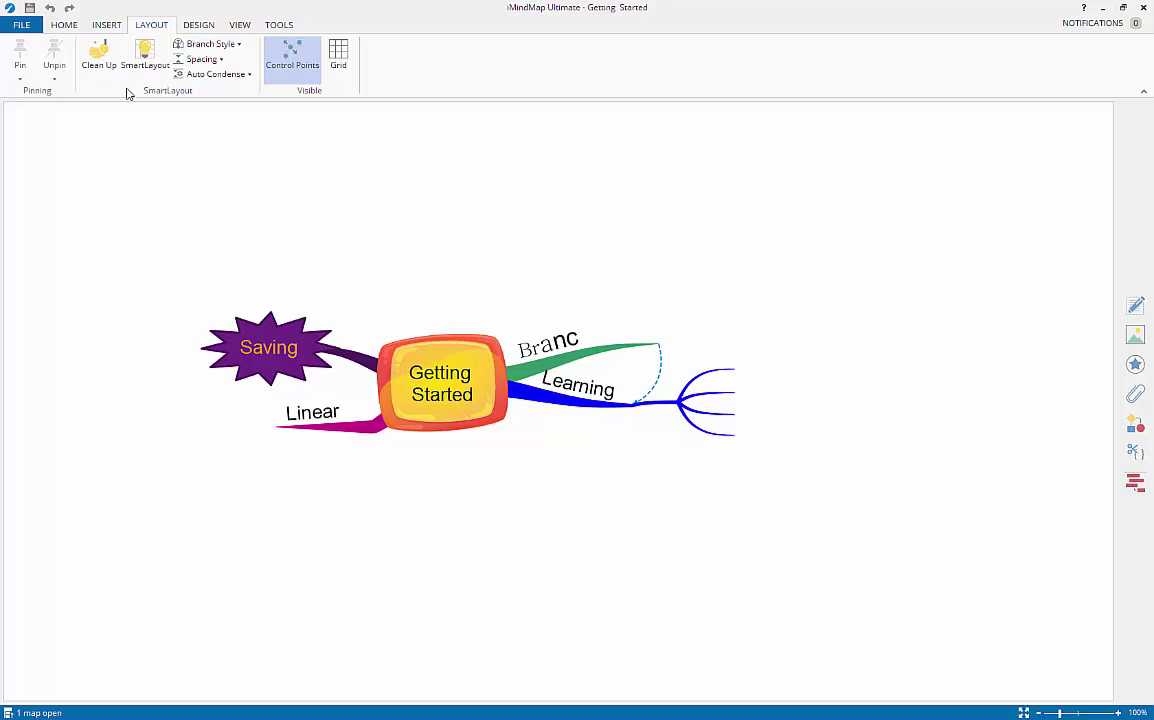
{"action": "left_click", "coordinate": [645, 346]}
{"action": "left_click_drag", "start_coordinate": [673, 343], "coordinate": [718, 320]}
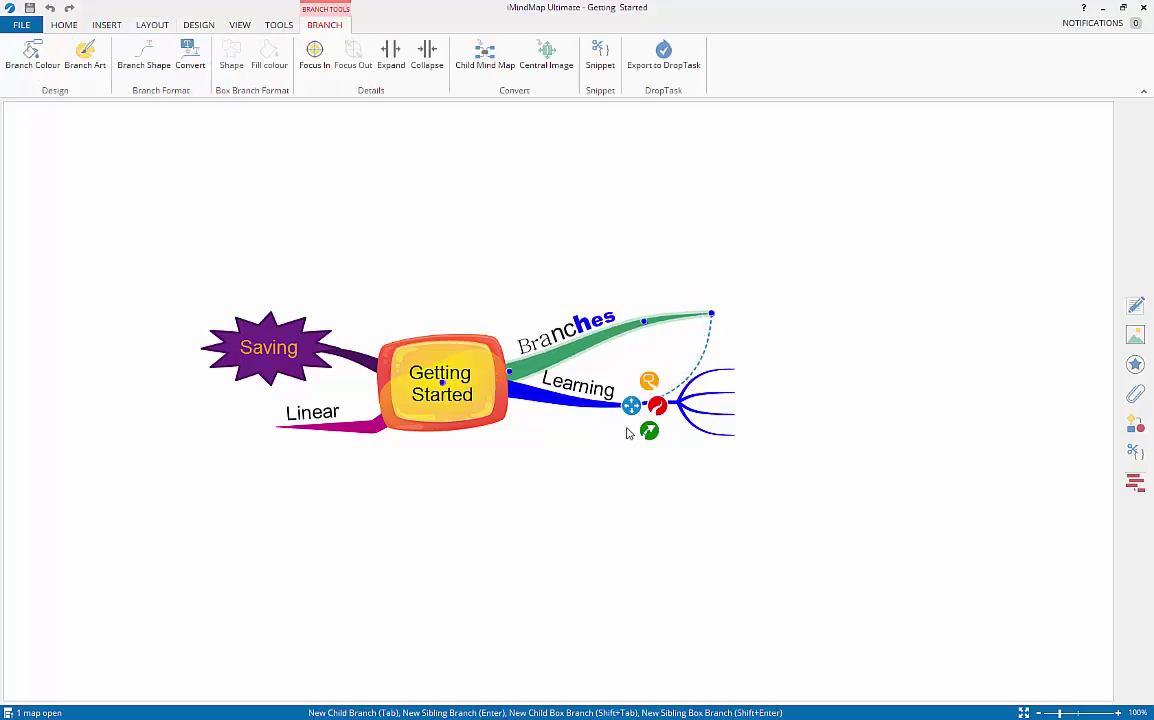
{"action": "left_click", "coordinate": [605, 561]}
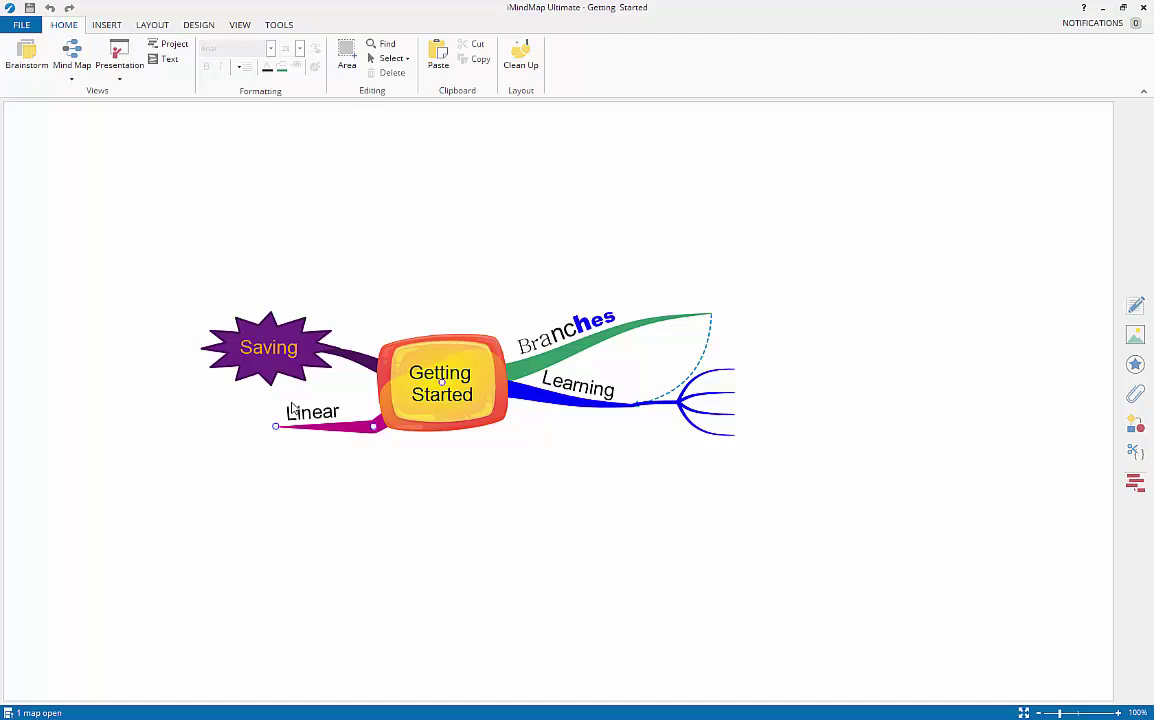